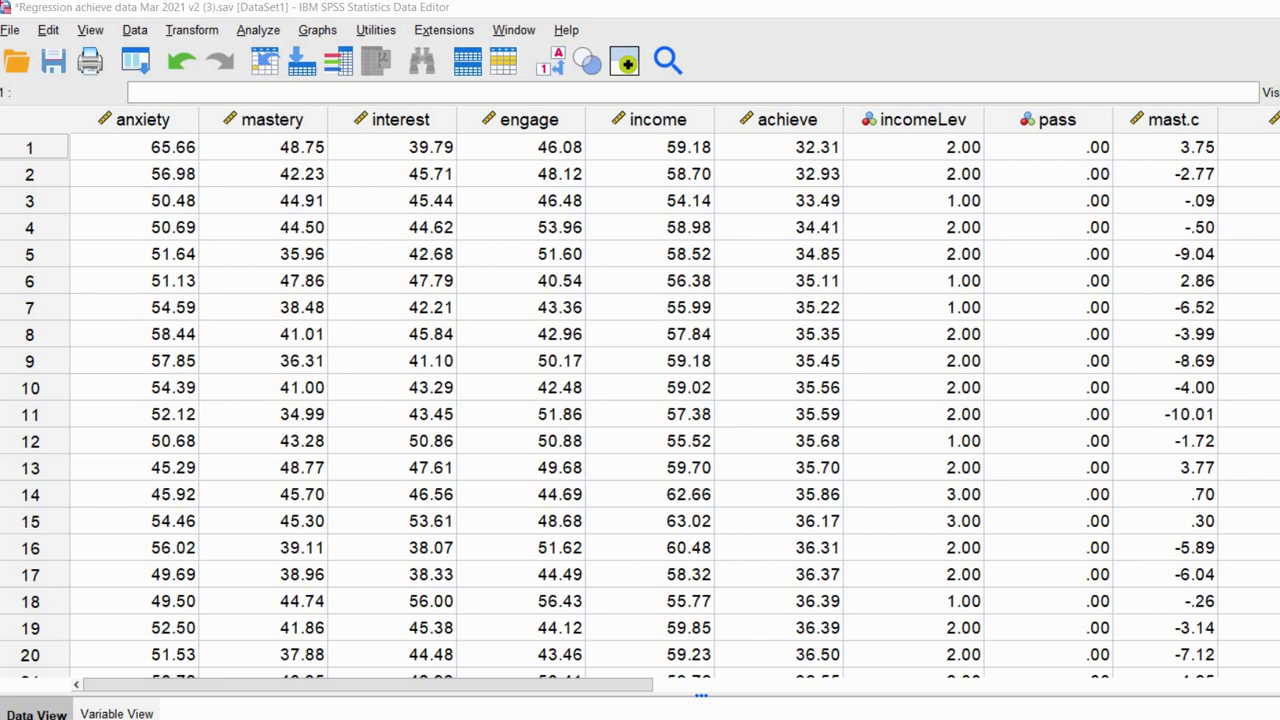
left_click(1057, 119)
left_click_drag(142, 119, 401, 119)
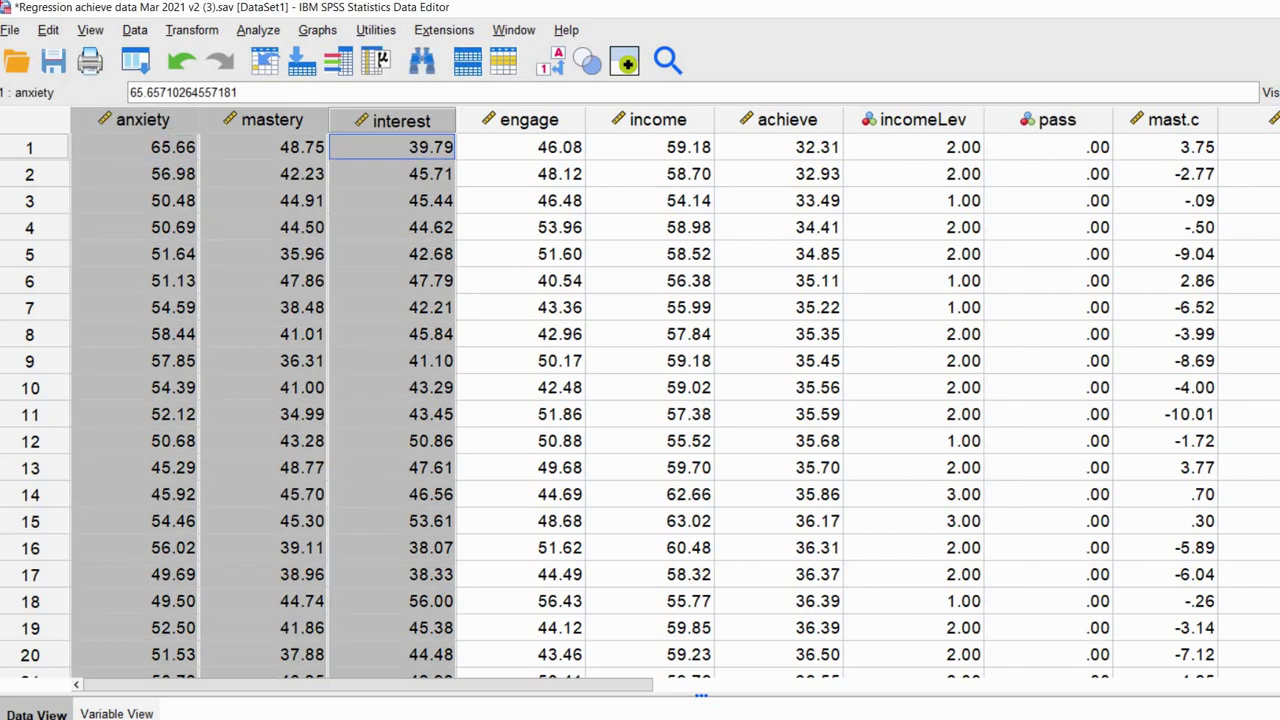
left_click(1057, 119)
left_click(1048, 147)
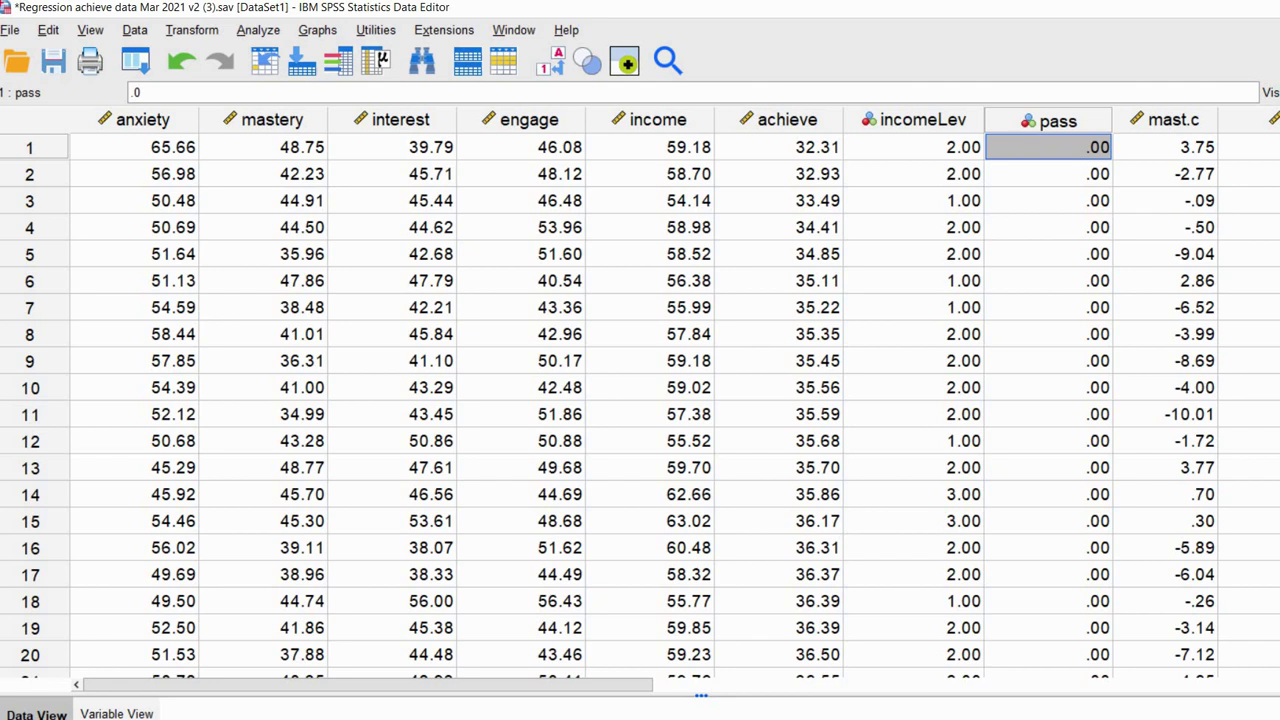
left_click(142, 119)
left_click(272, 119)
left_click(401, 119)
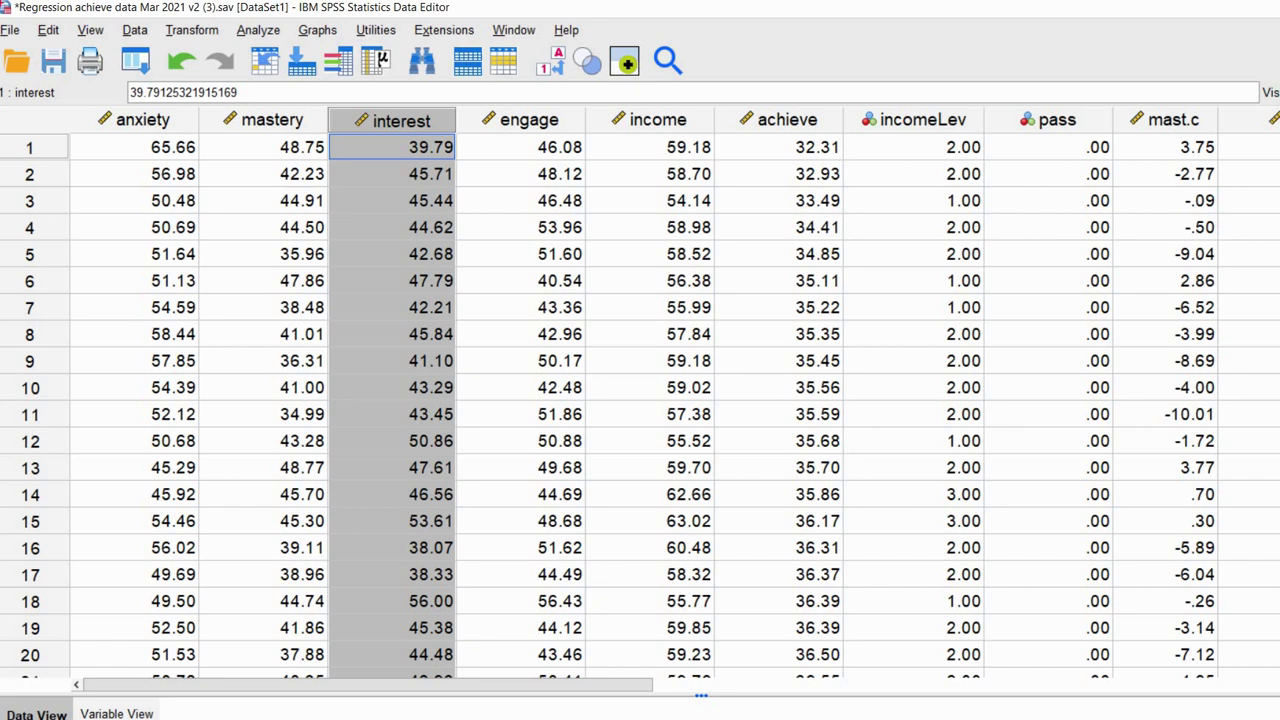
Step: Delete the mastery variable from the dataset
left_click(272, 120)
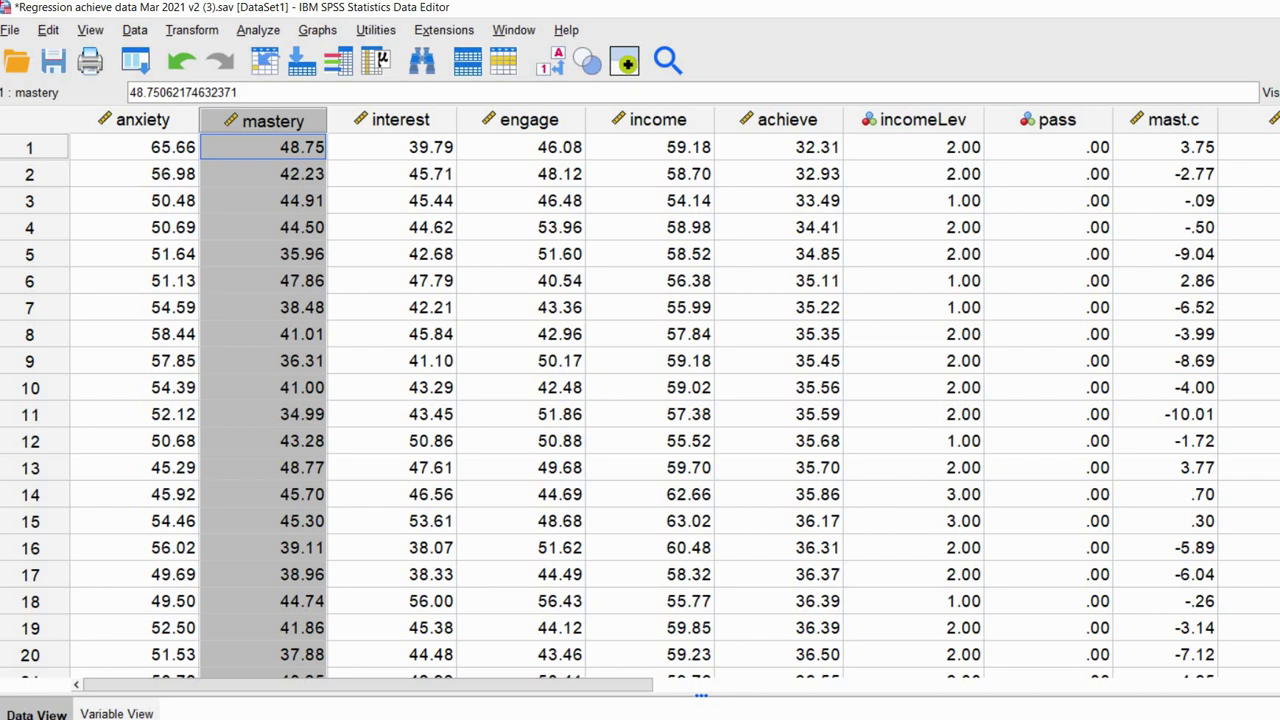
key("Delete")
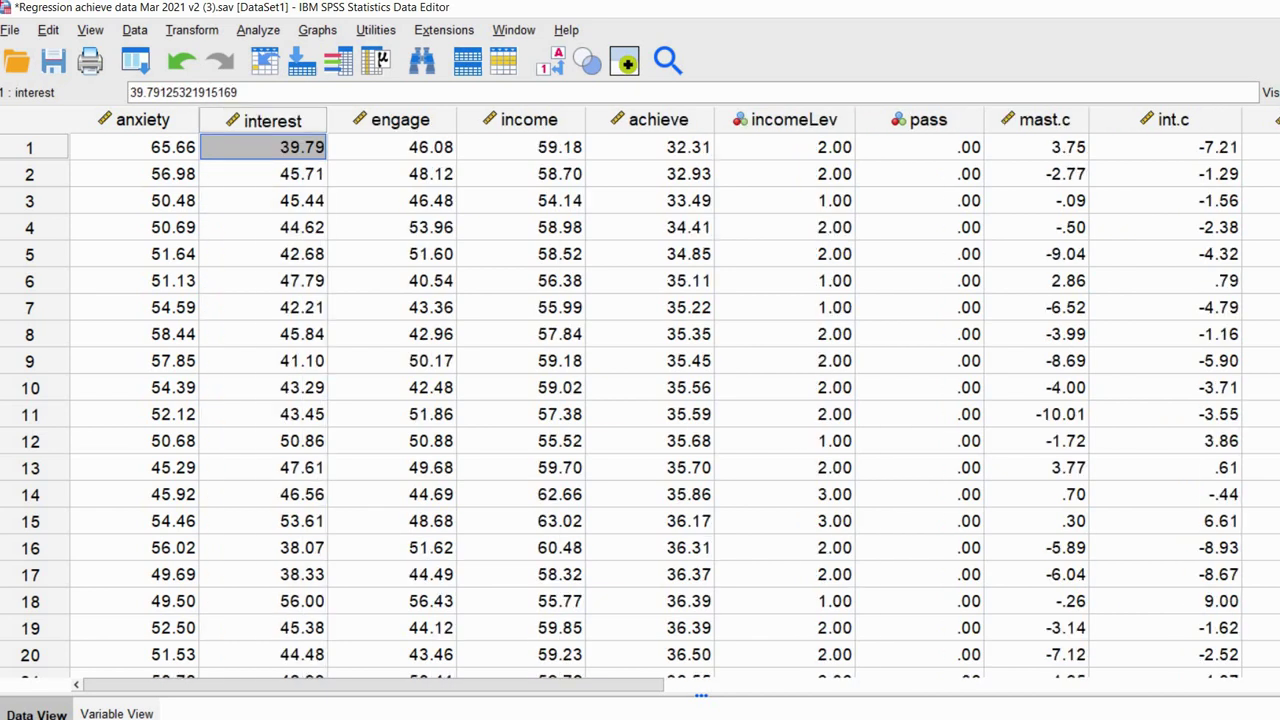
left_click(1044, 120)
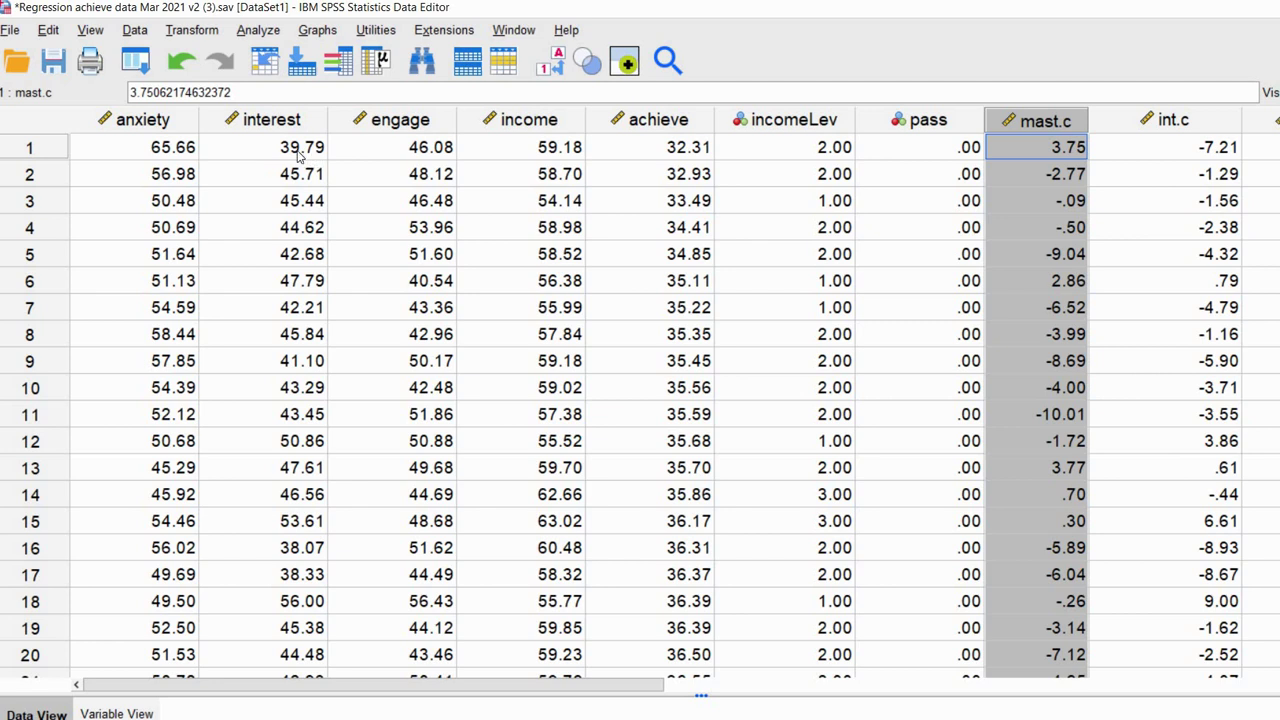
left_click(157, 120)
left_click(243, 121)
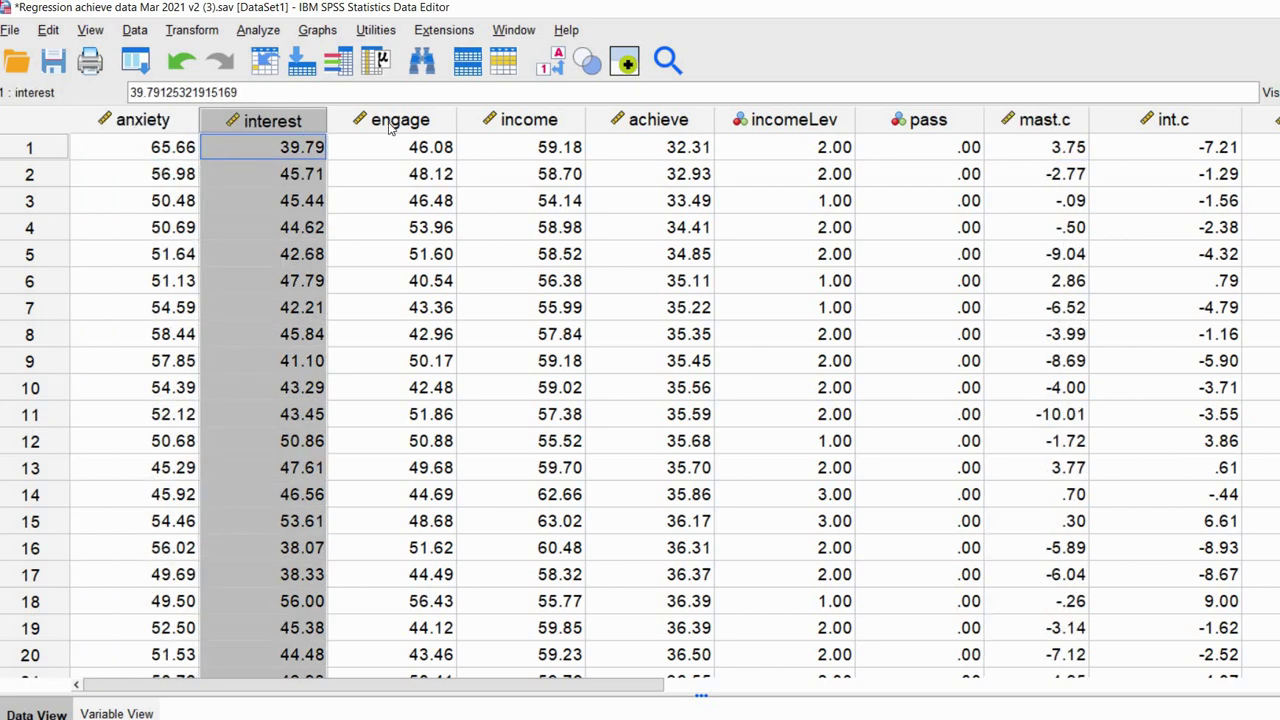
left_click(1045, 121)
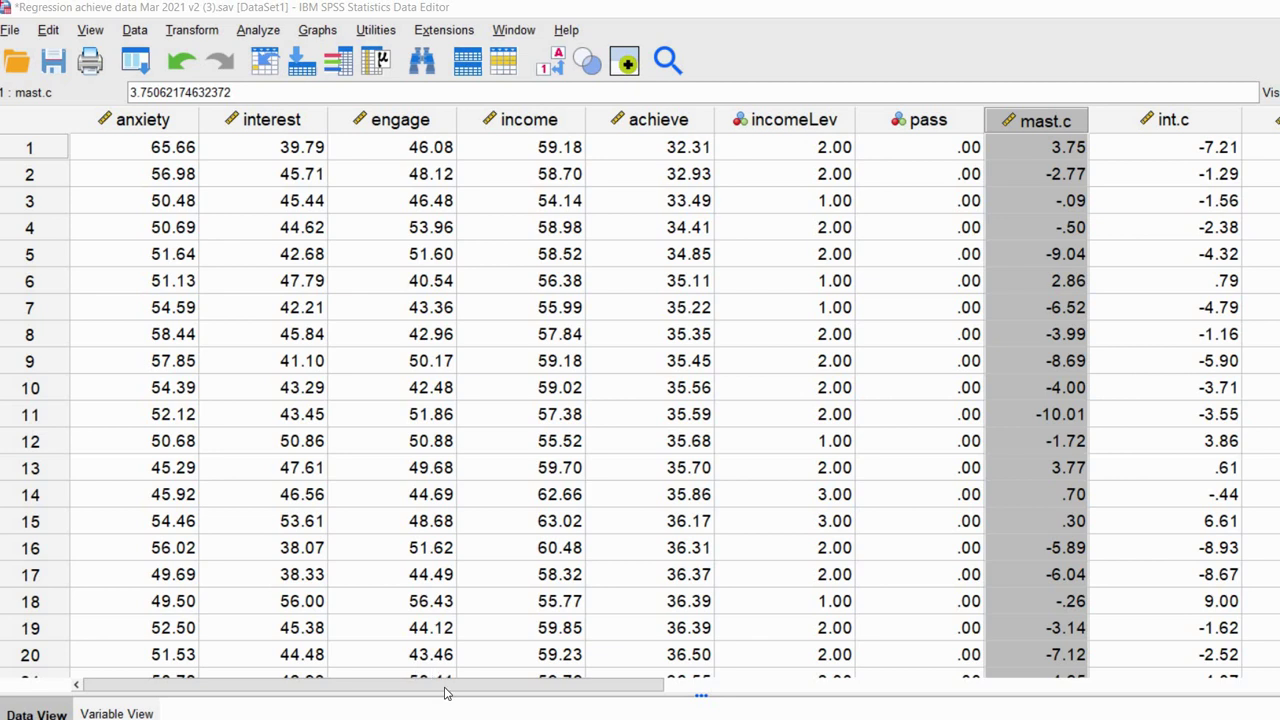
Step: Compute a new variable trmast.c with the numeric expression ln(mast.c)*mast.c
left_click(708, 688)
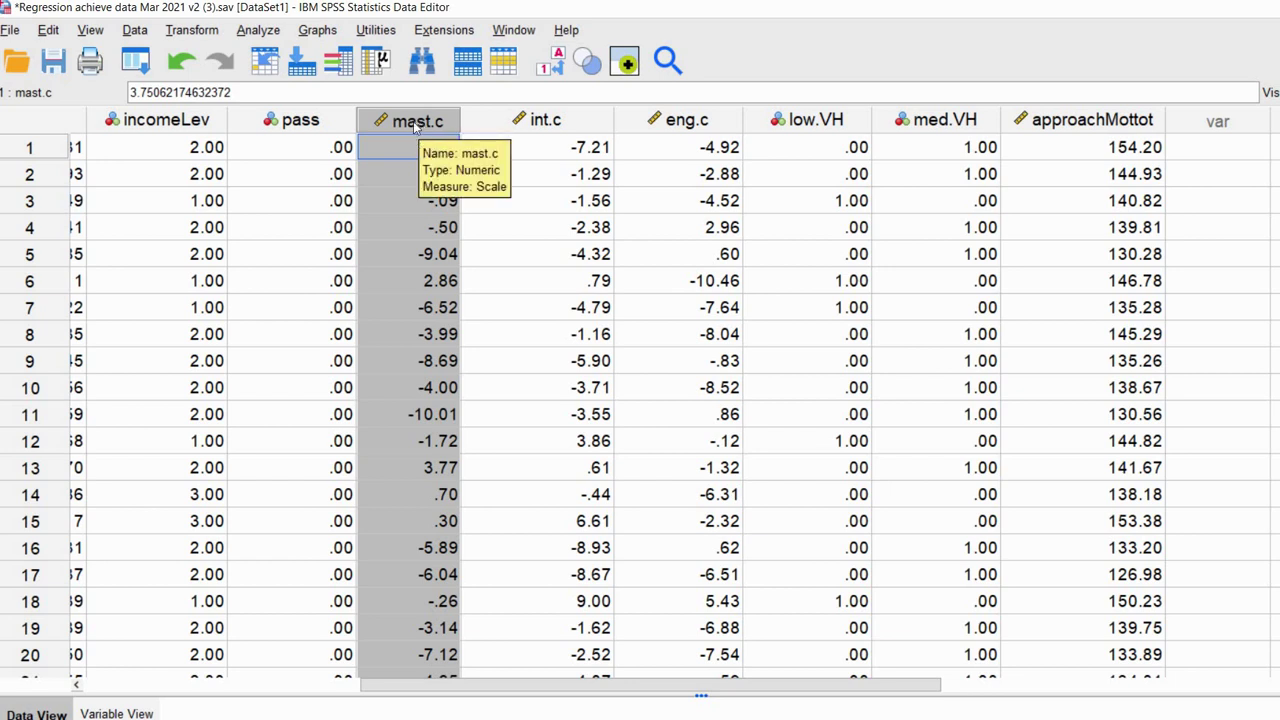
left_click(193, 32)
left_click(234, 62)
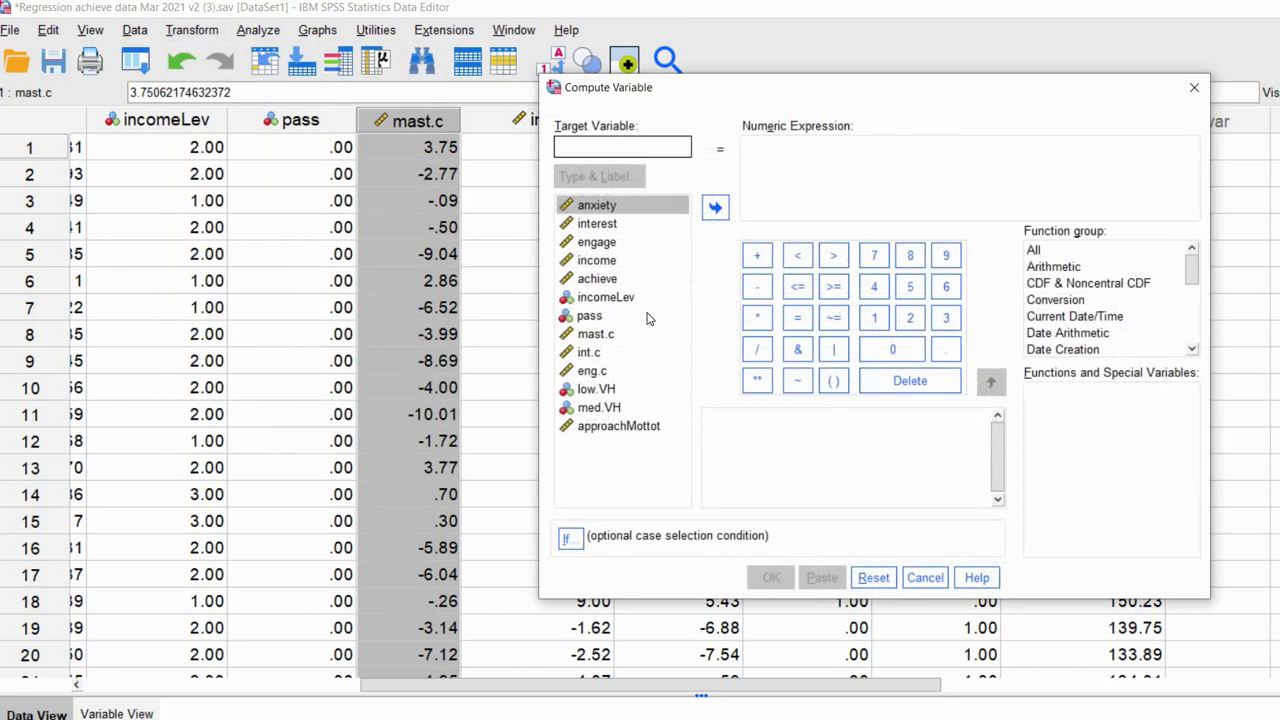
type("trma")
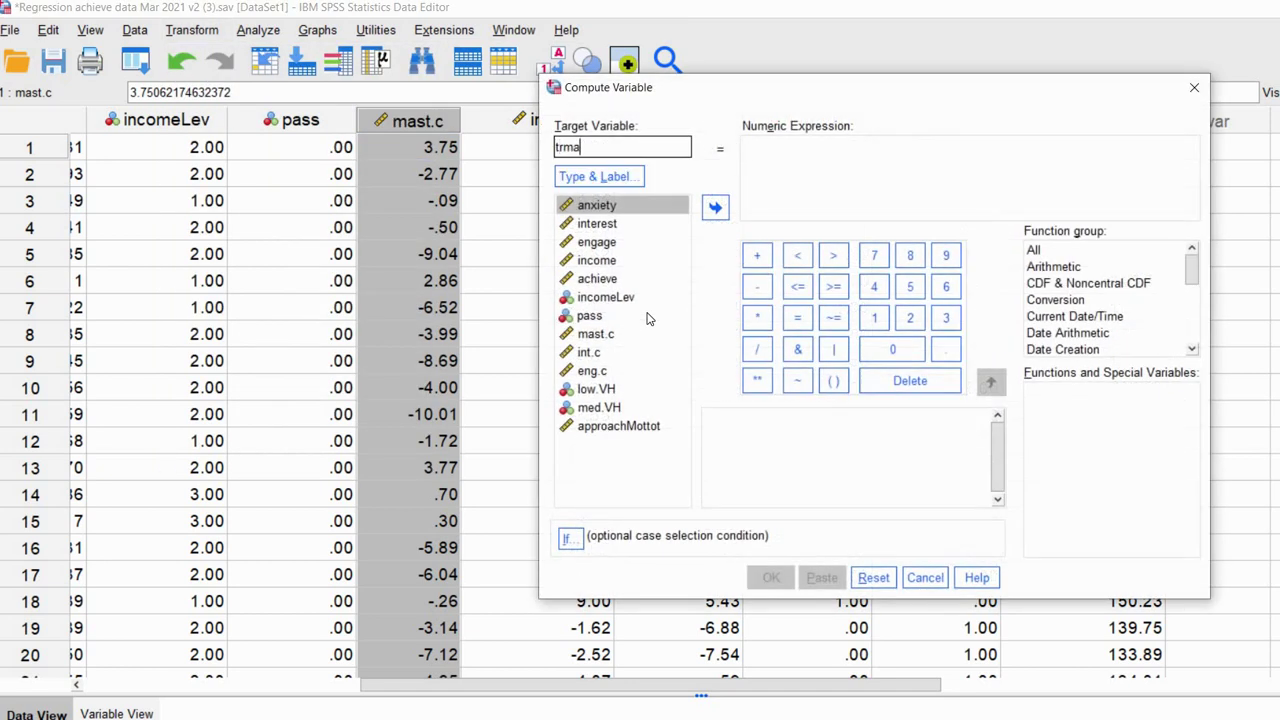
type("st.c")
left_click(879, 199)
type("l")
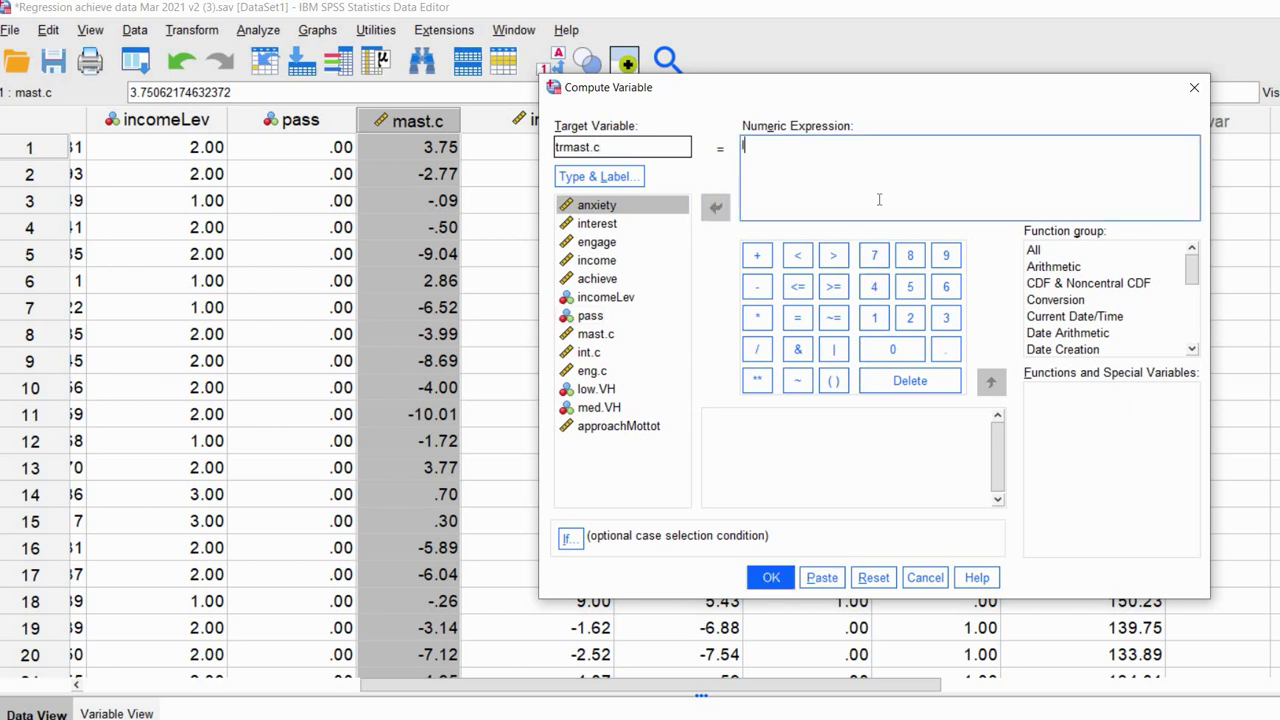
type("n(mast.c)*mast.c")
left_click(771, 580)
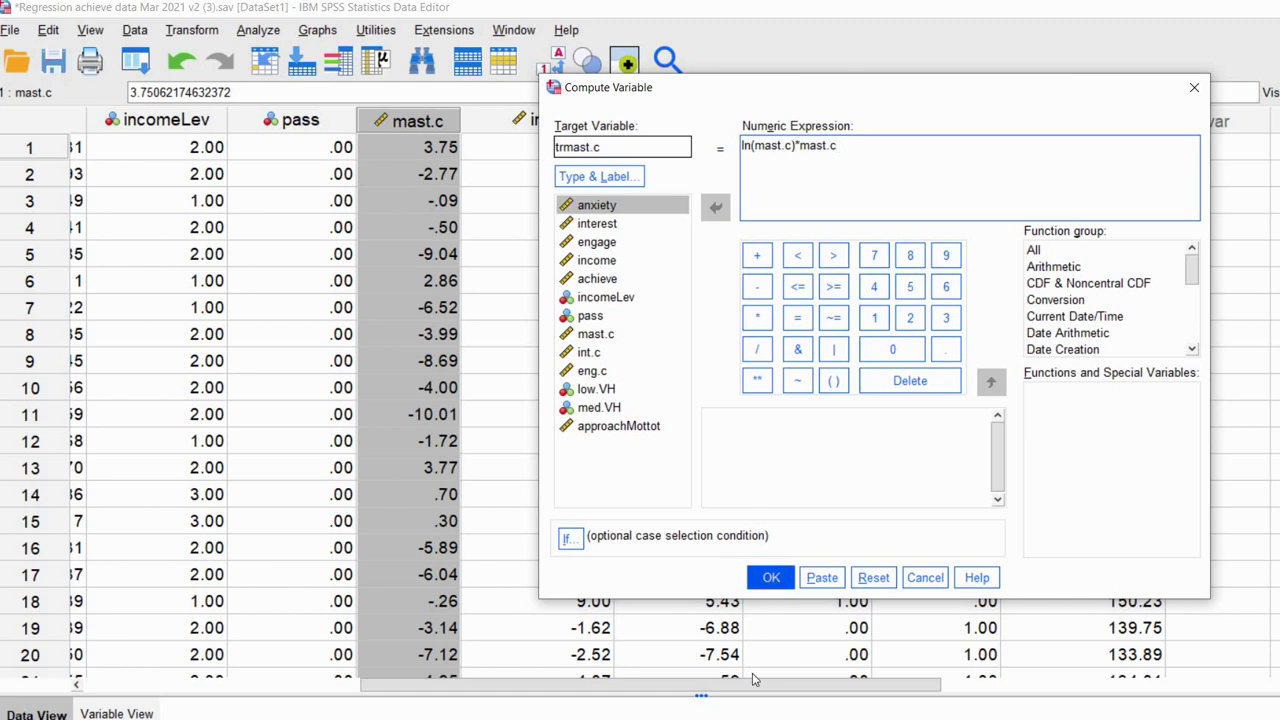
Step: Examine the trmast.c column for missing values and compare it with the mast.c column
left_click(884, 690)
scroll(857, 334, "right", 3)
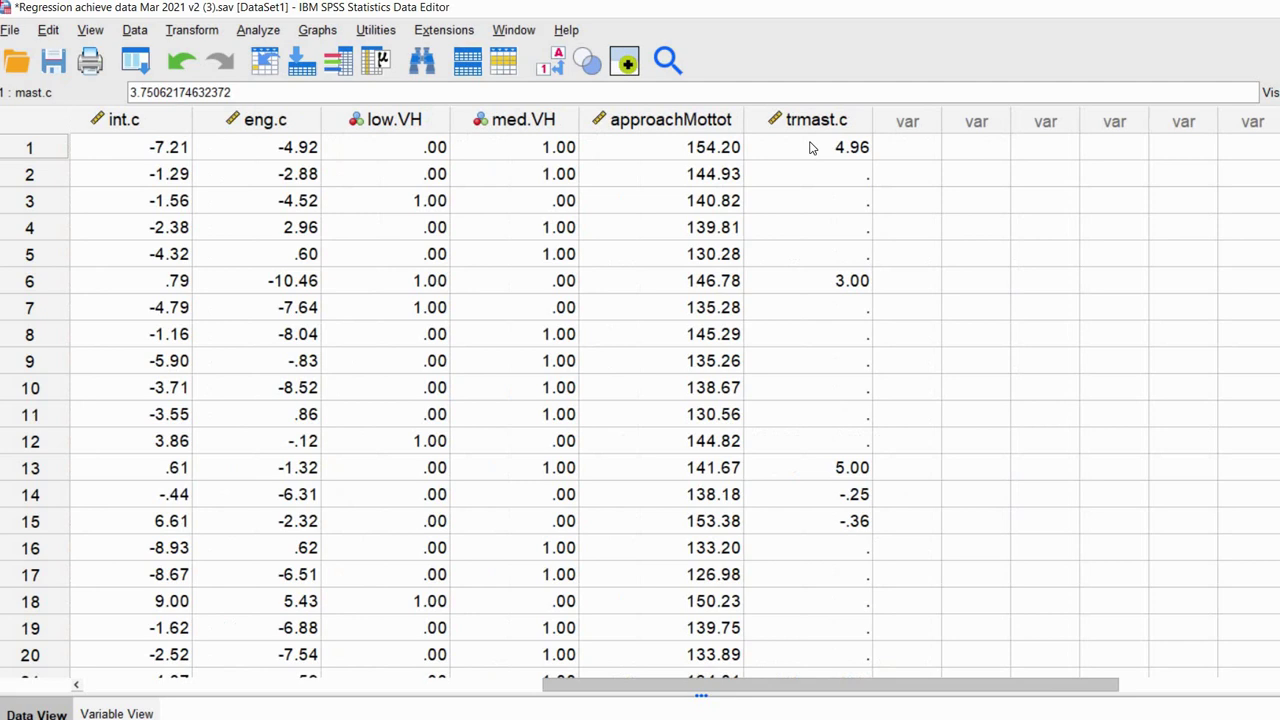
left_click(827, 120)
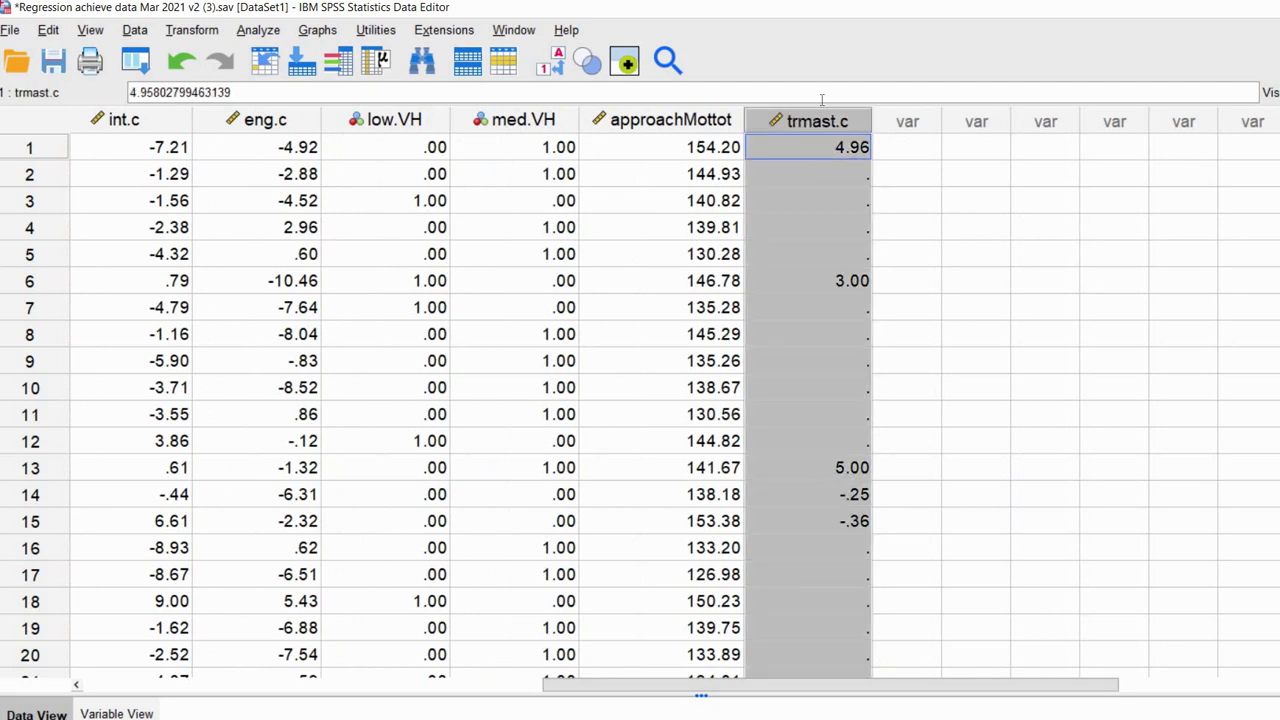
left_click(828, 176)
left_click_drag(828, 178, 829, 253)
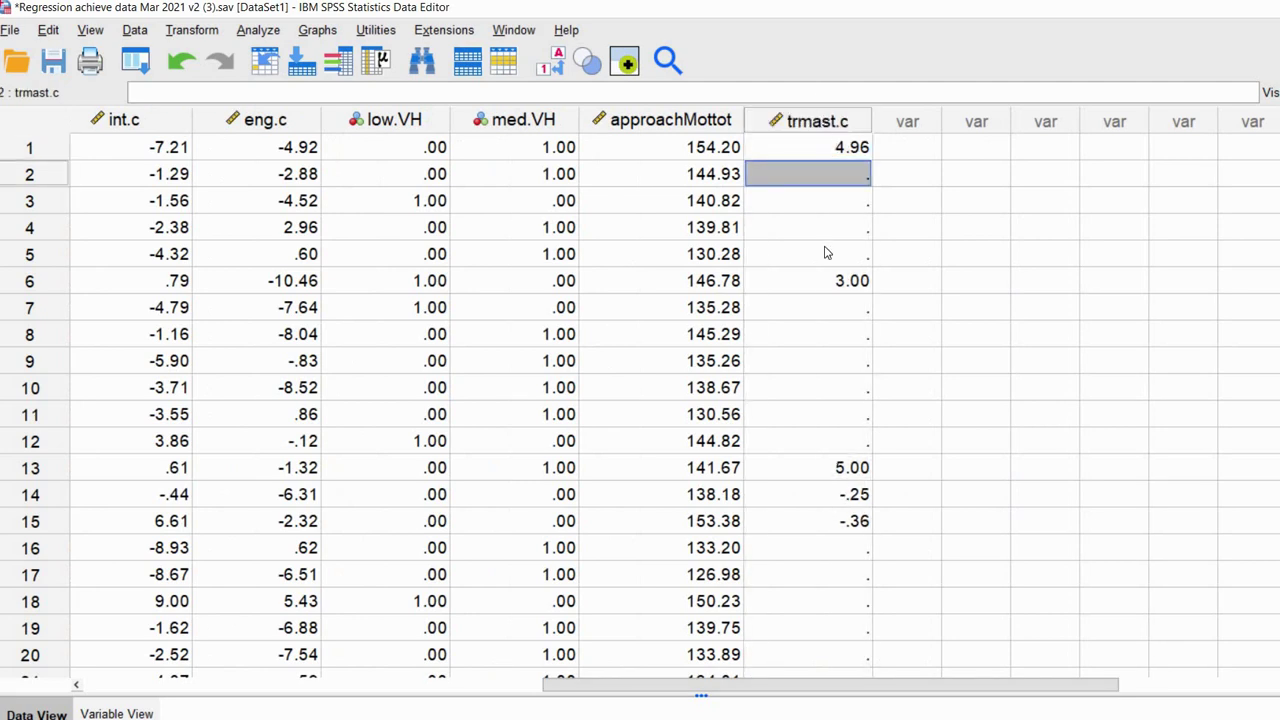
left_click_drag(828, 307, 828, 447)
scroll(820, 361, "down", 4)
scroll(809, 178, "up", 4)
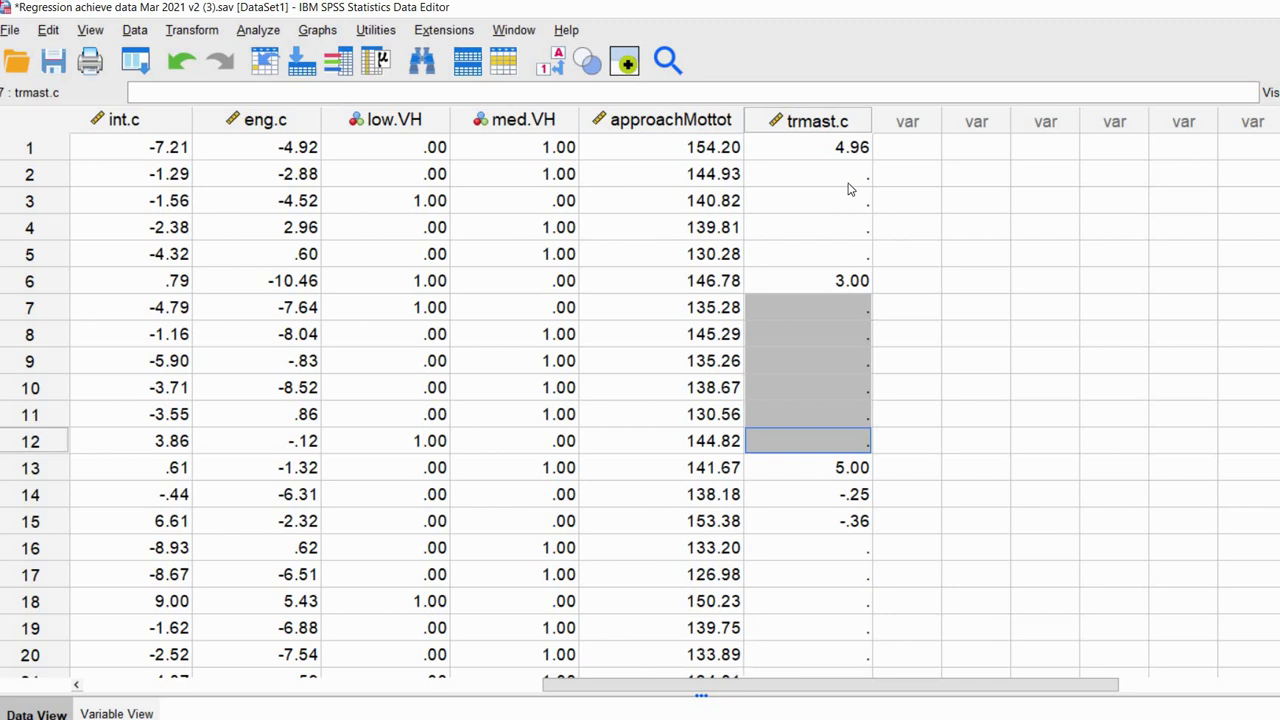
left_click(789, 679)
left_click_drag(786, 686, 700, 686)
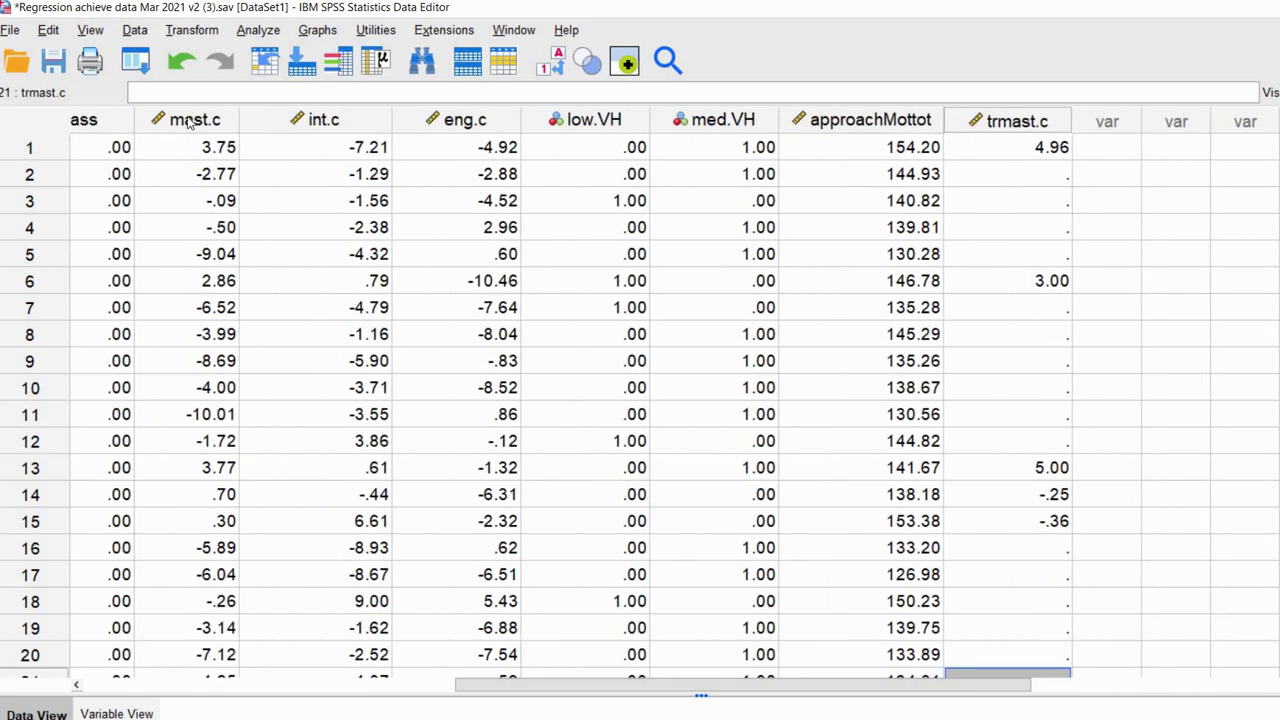
left_click(190, 121)
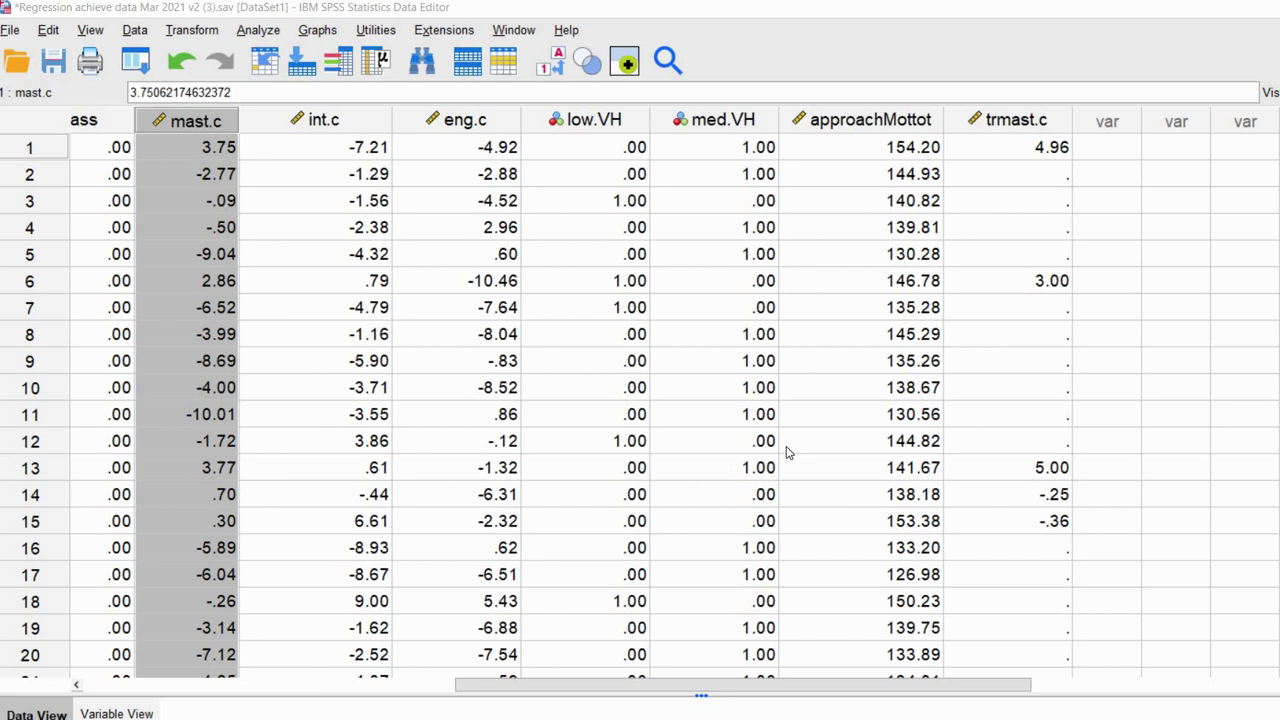
Step: Reset the Compute Variable settings, start the target variable newV with the expression 1+, and leave the dialog
left_click(203, 34)
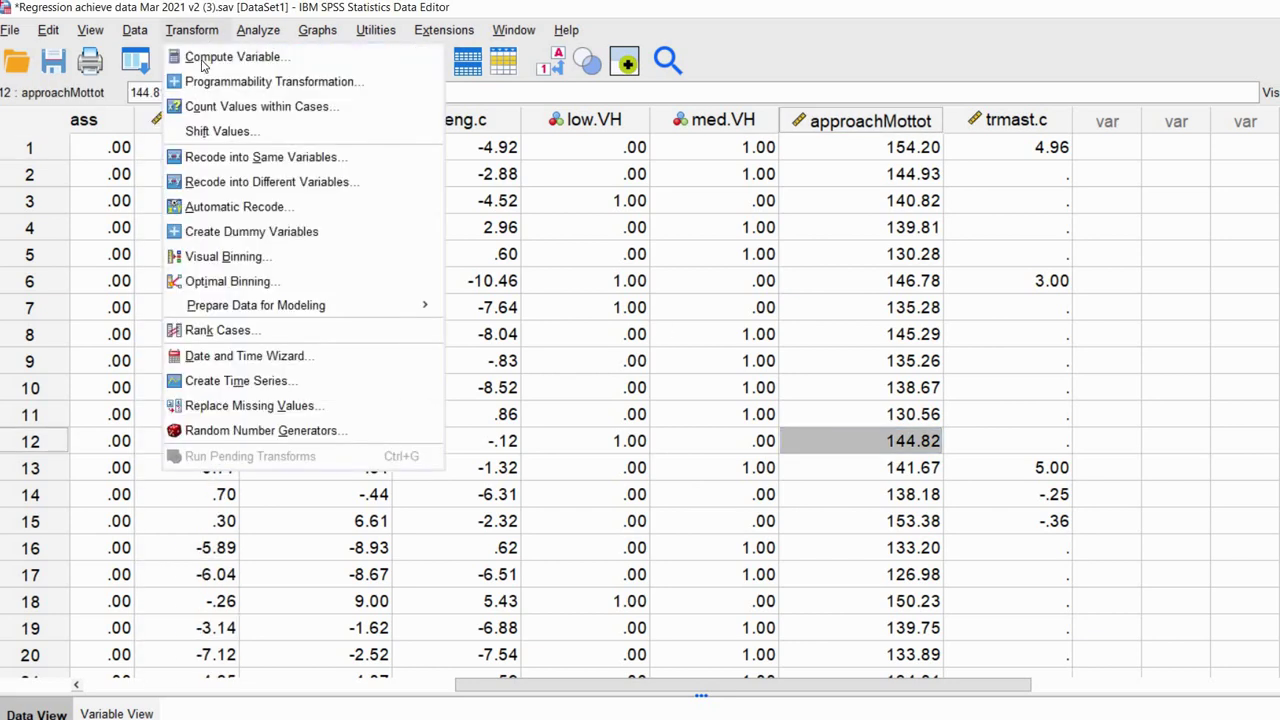
key("Return")
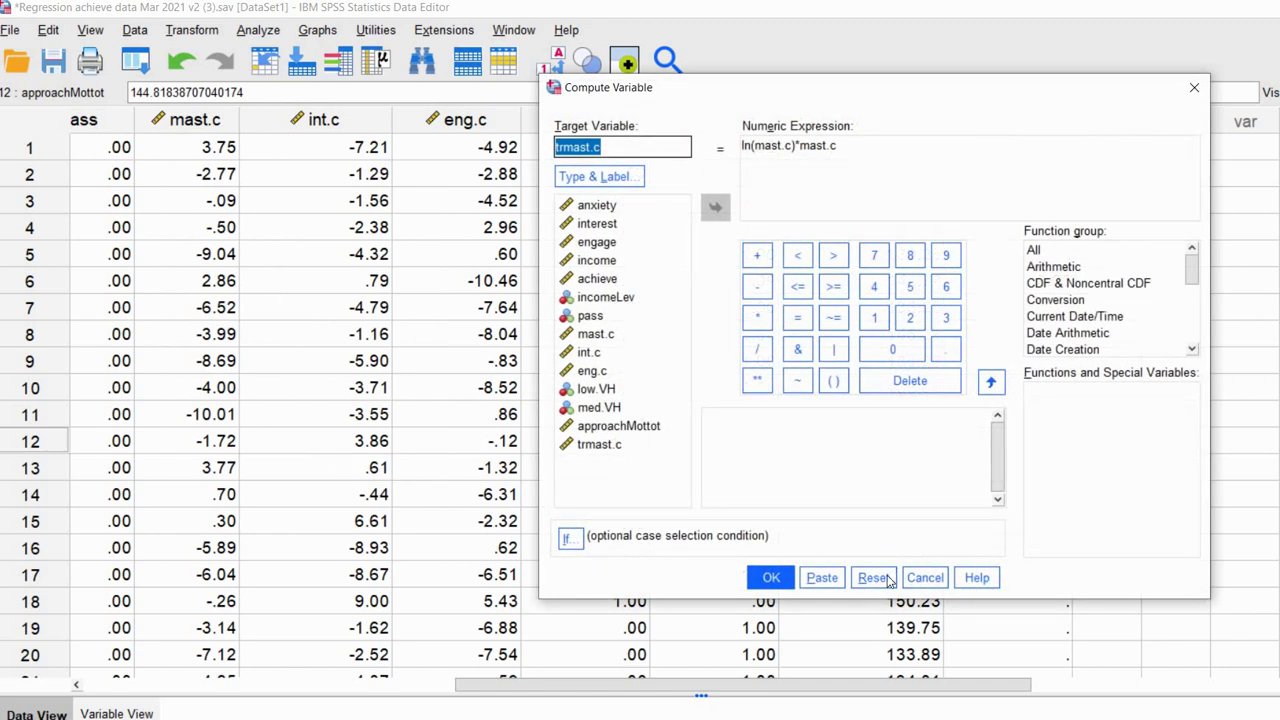
key("alt+r")
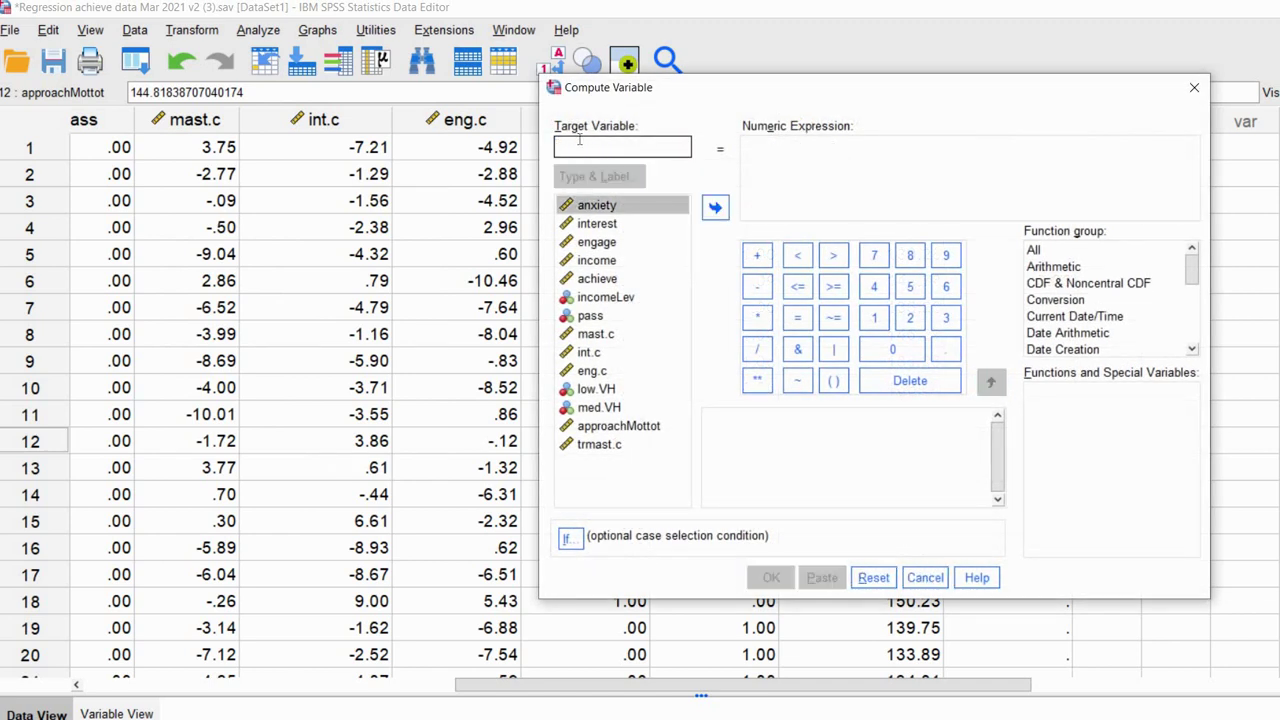
type("newV")
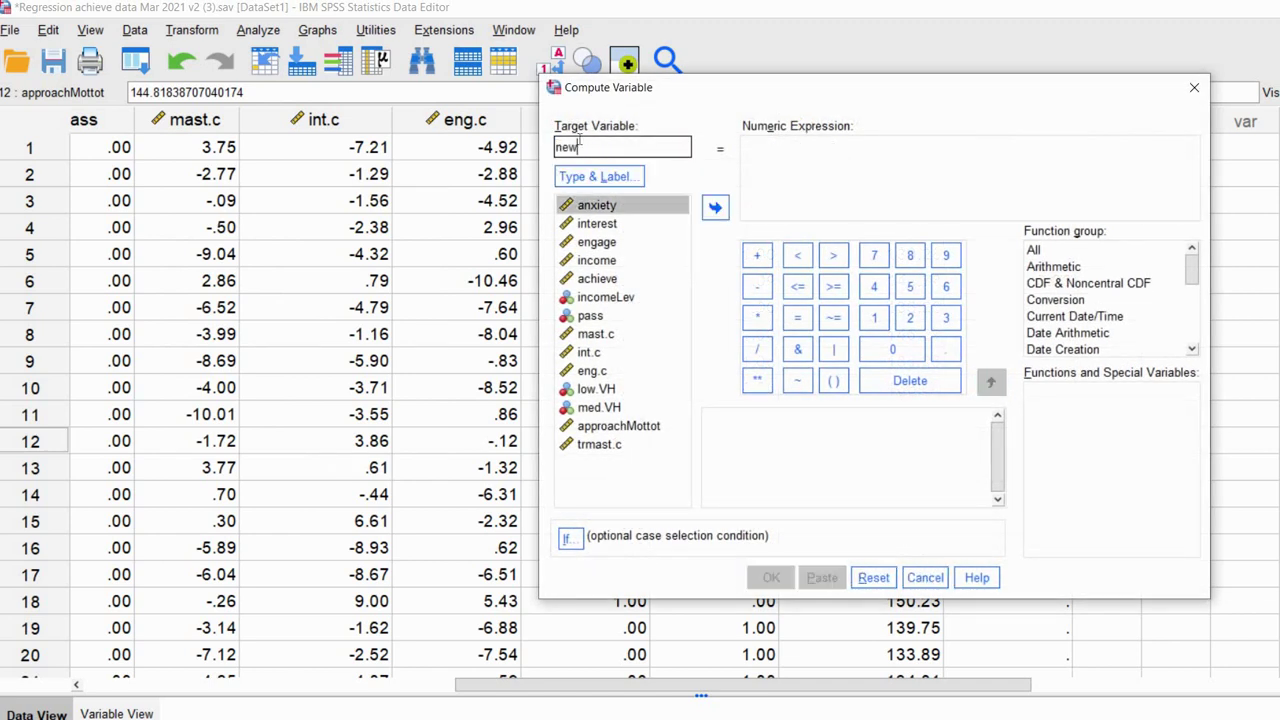
left_click(787, 189)
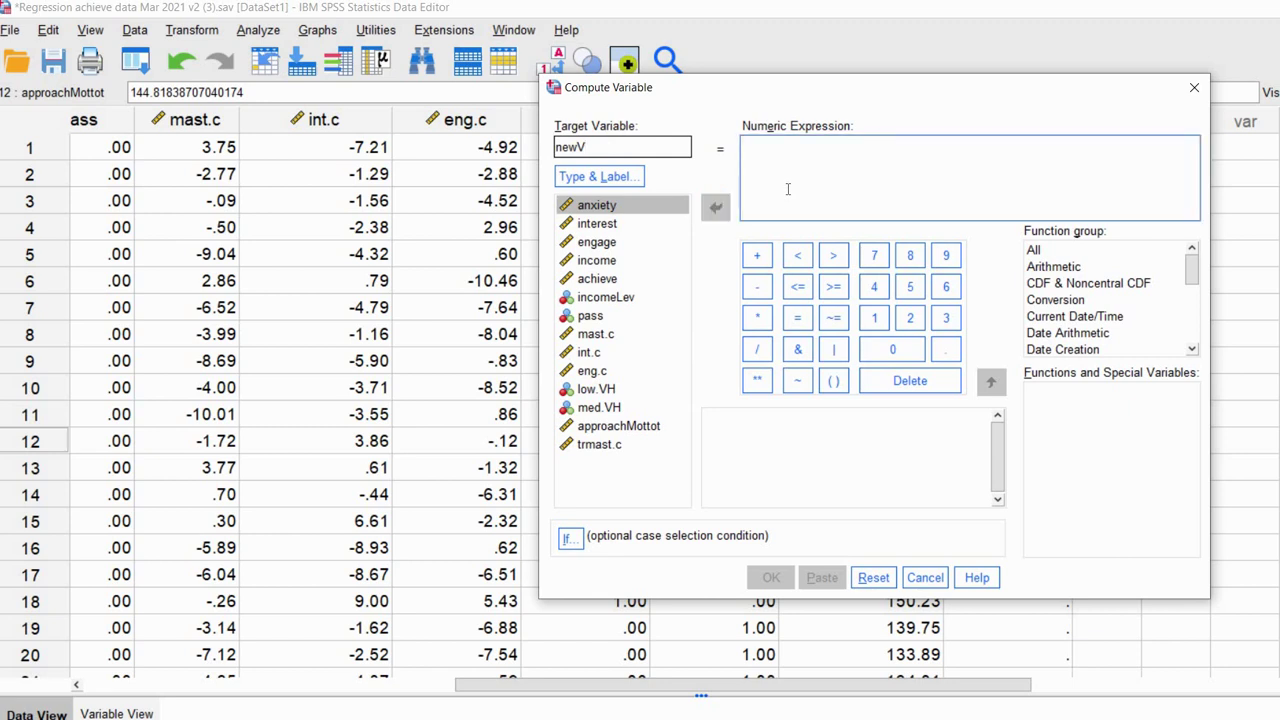
type("1")
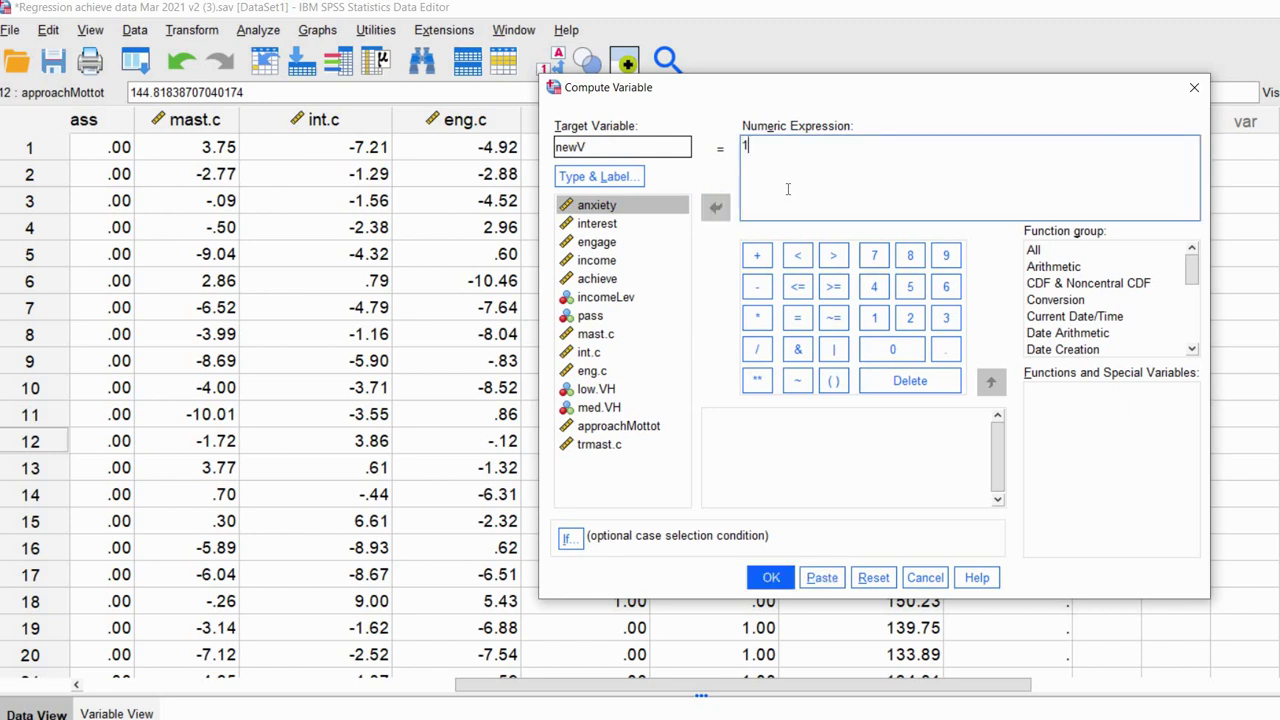
type("+")
left_click(246, 209)
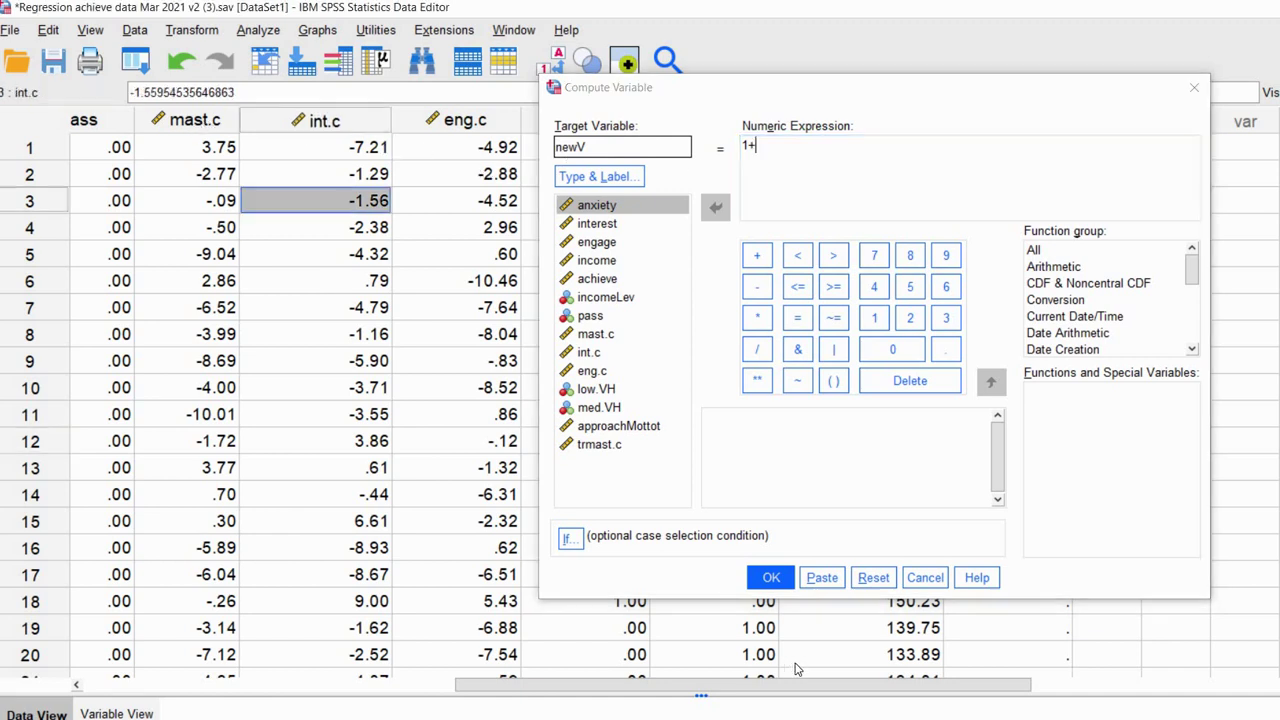
left_click(925, 577)
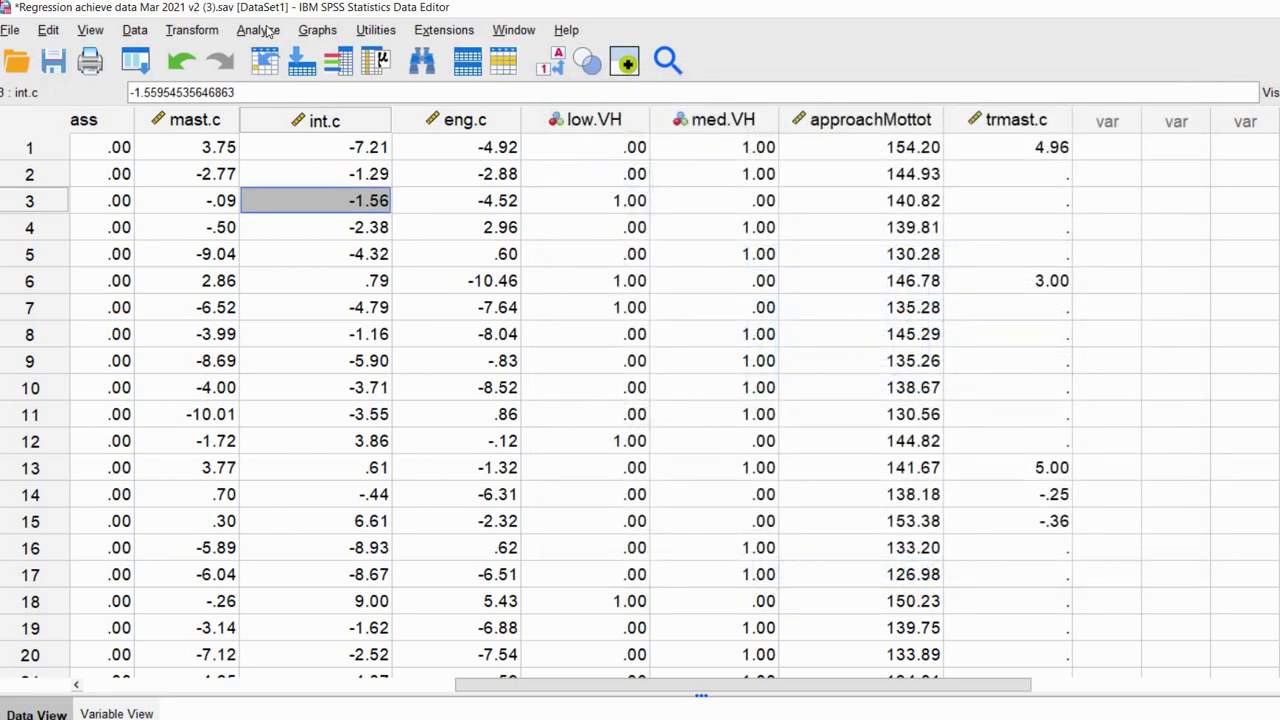
Step: Run Descriptives on mast.c
left_click(268, 30)
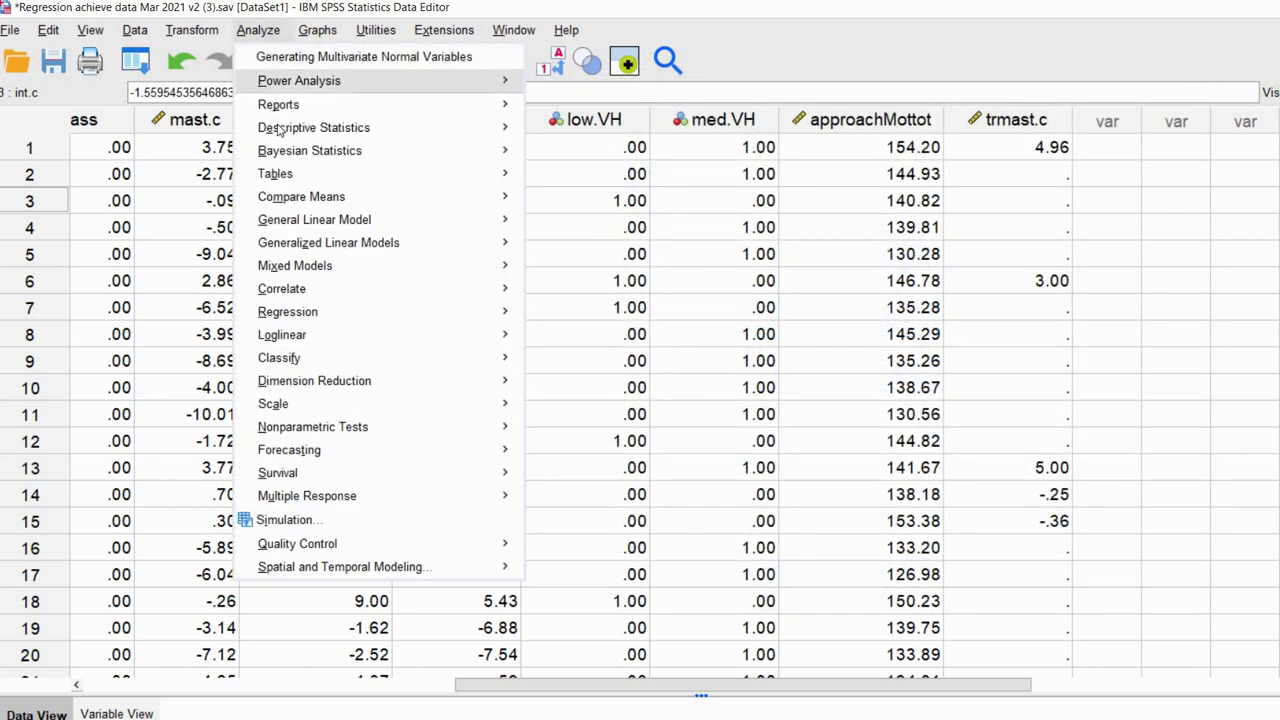
mouse_move(500, 127)
left_click(583, 158)
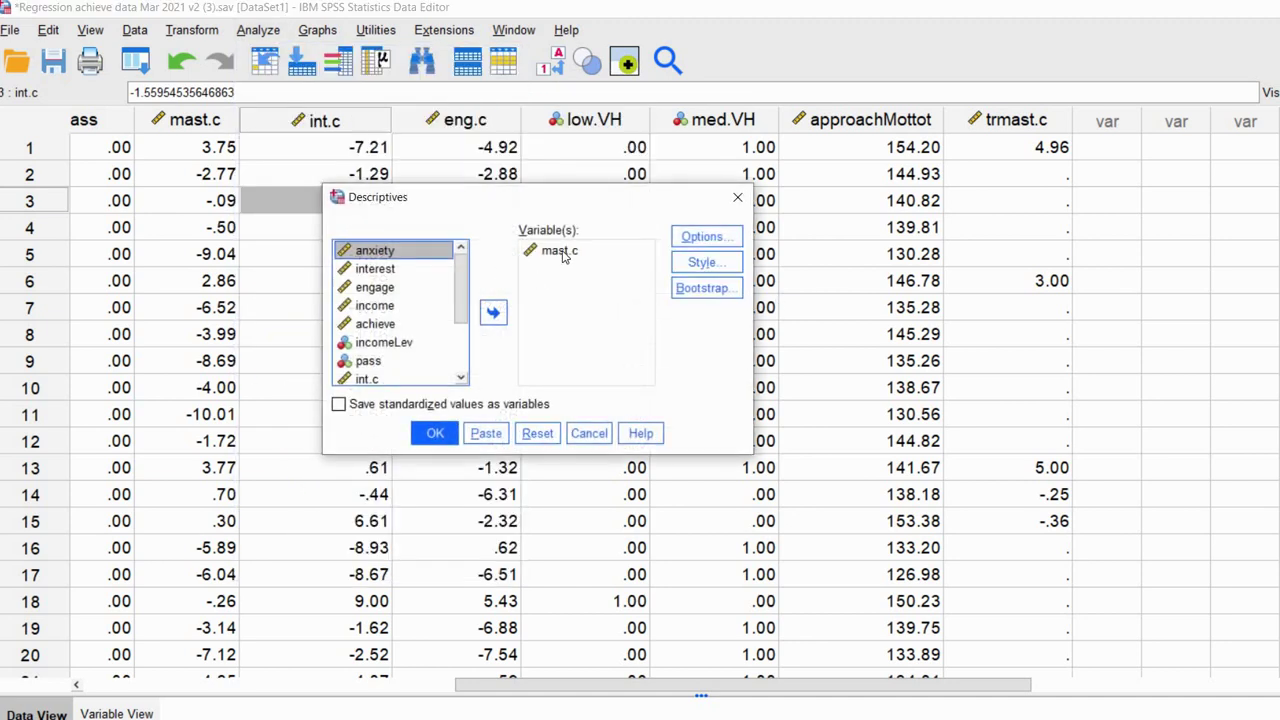
left_click(441, 435)
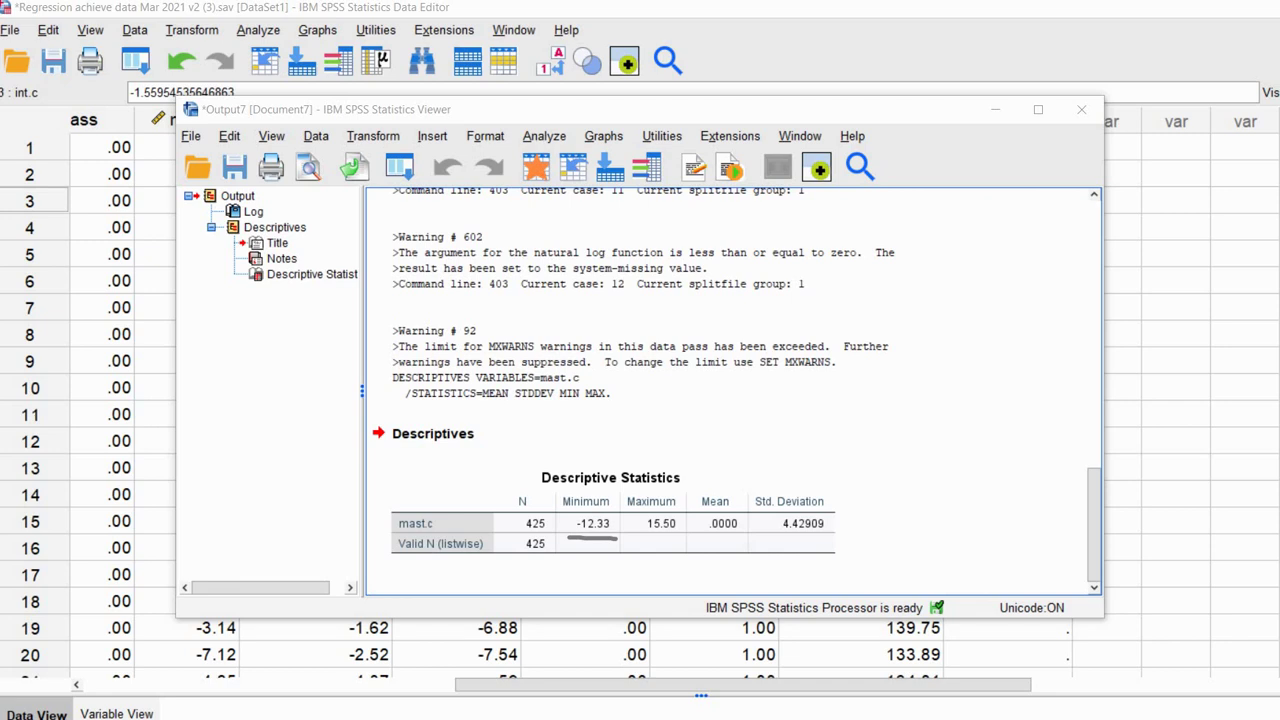
Step: Show the full-precision minimum of mast.c in the Descriptive Statistics table, and close the output
left_click(596, 530)
double_click(596, 530)
double_click(596, 530)
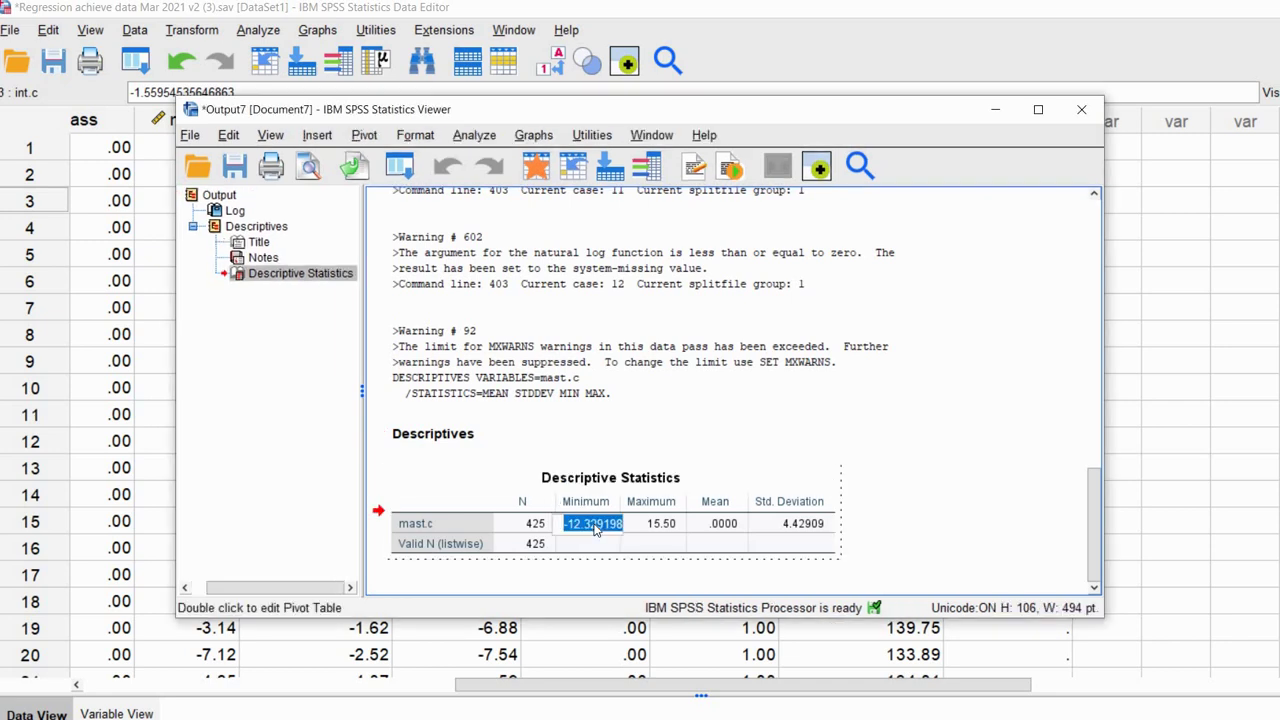
left_click(1083, 111)
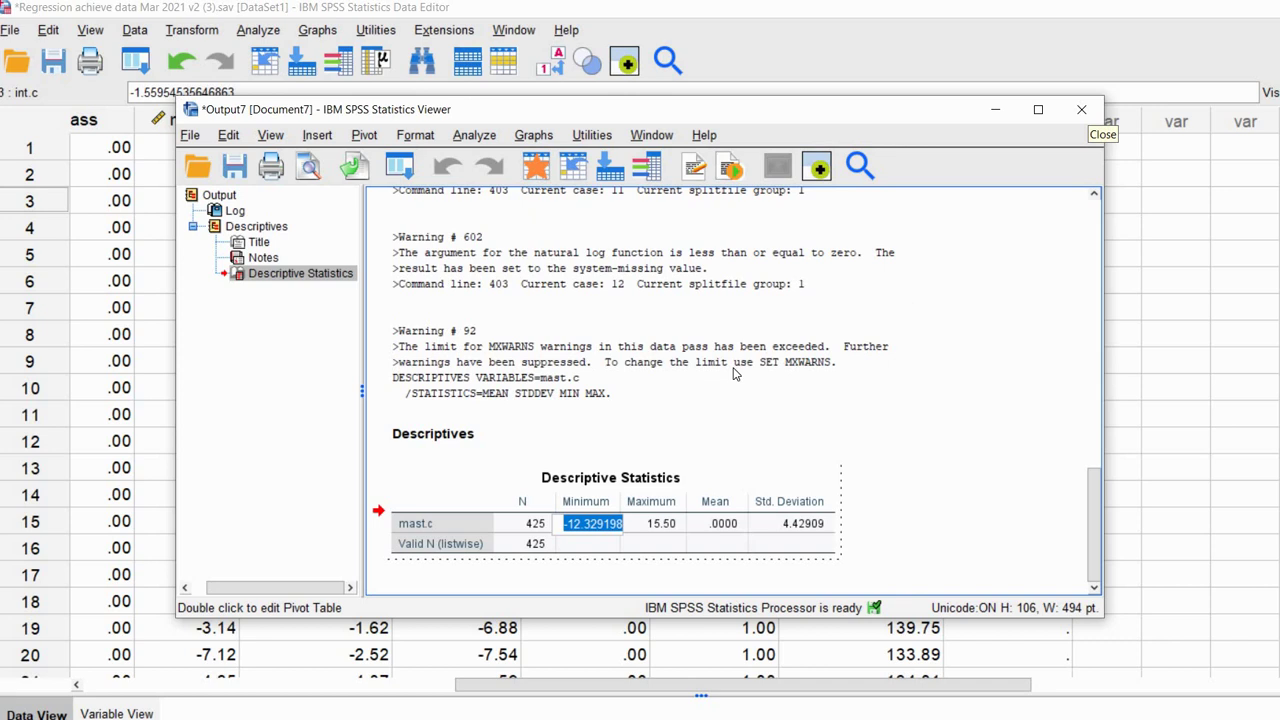
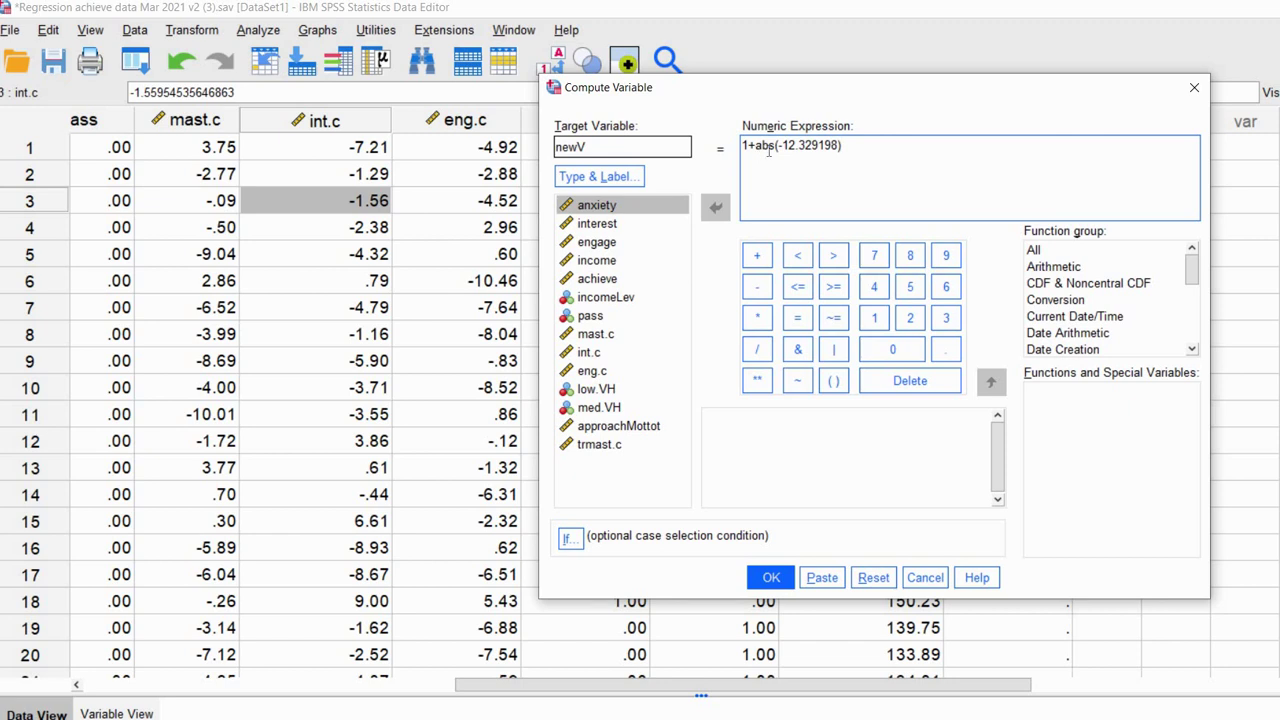
Step: Compute the new variable newV with the expression 1+abs(-12.329198)+mast.c
double_click(757, 147)
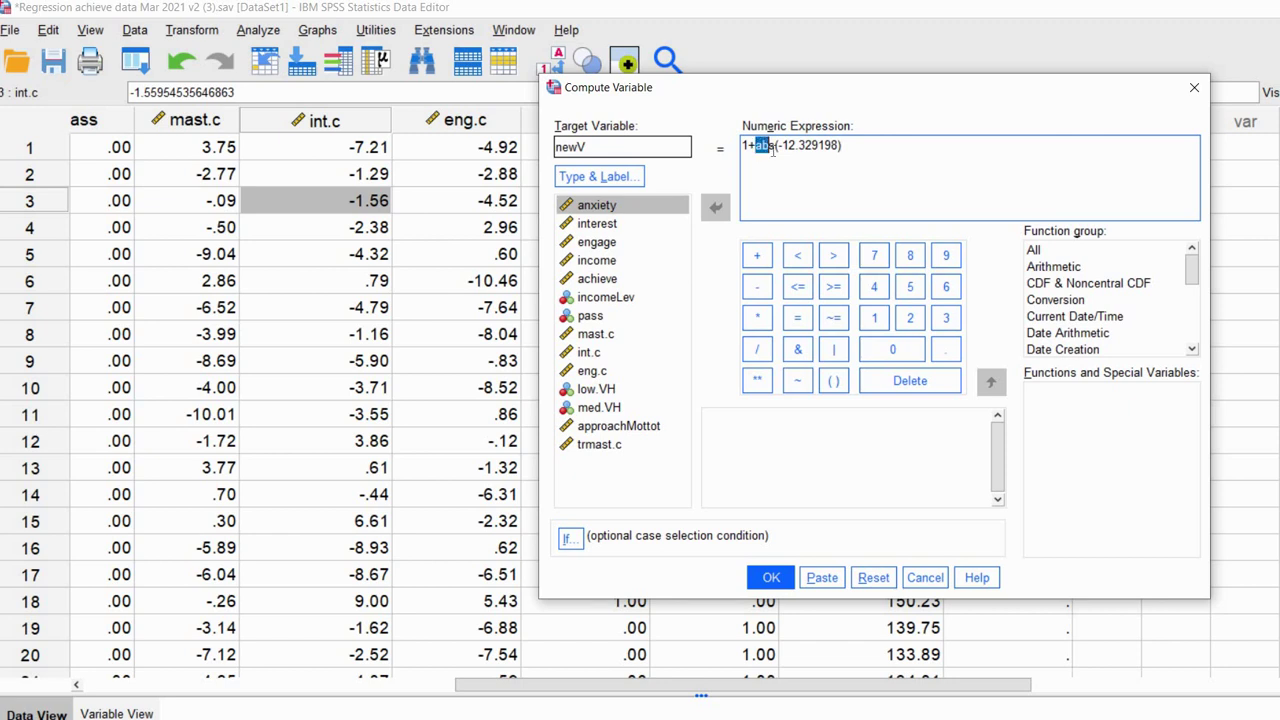
left_click(845, 150)
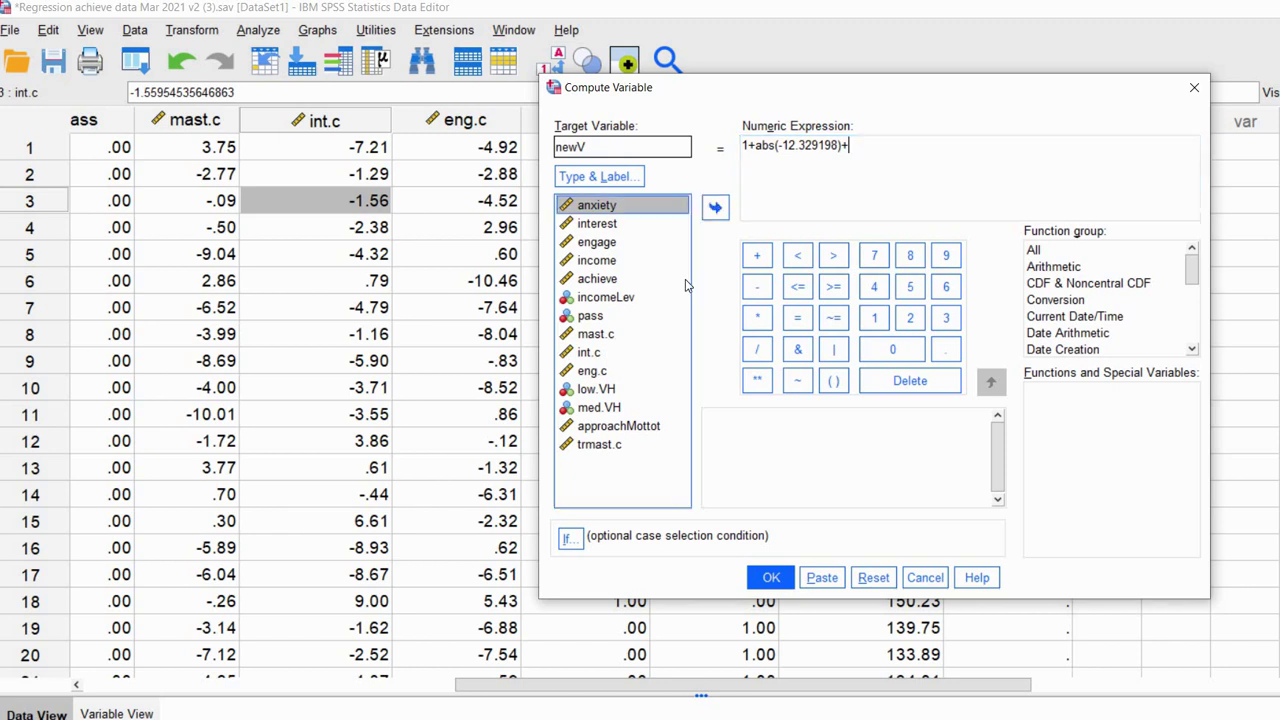
double_click(610, 336)
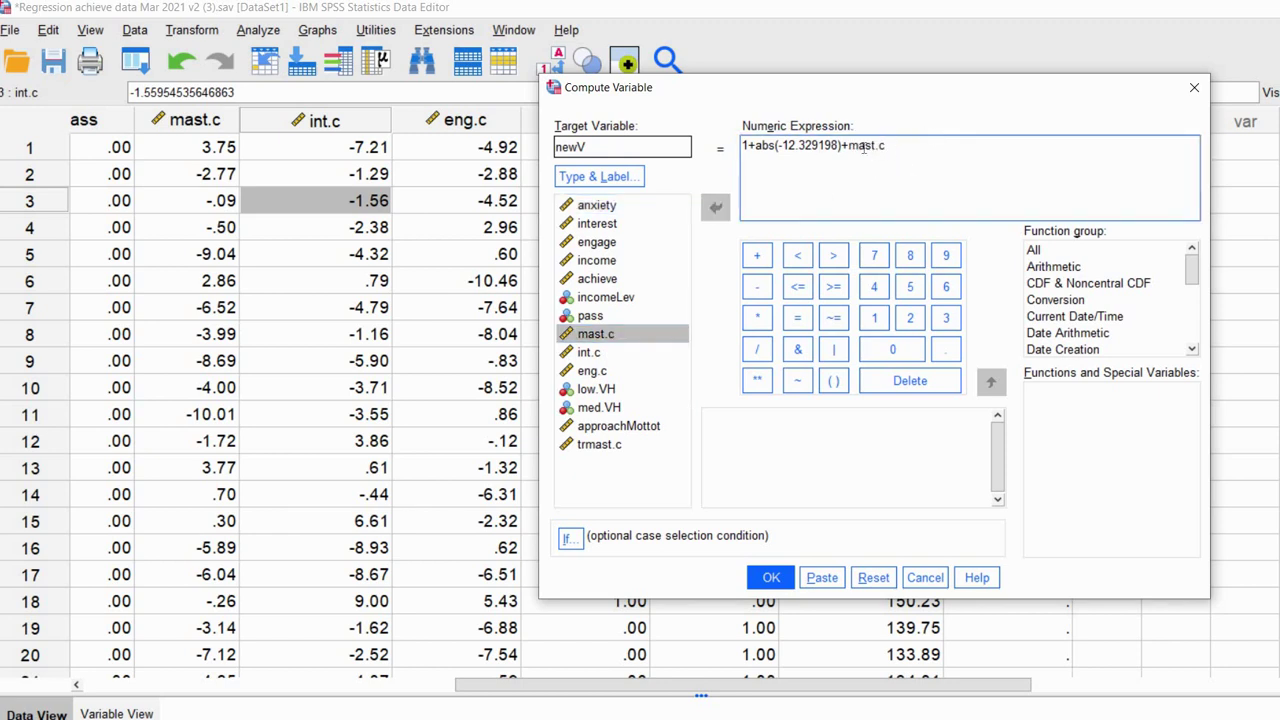
left_click_drag(886, 146, 757, 146)
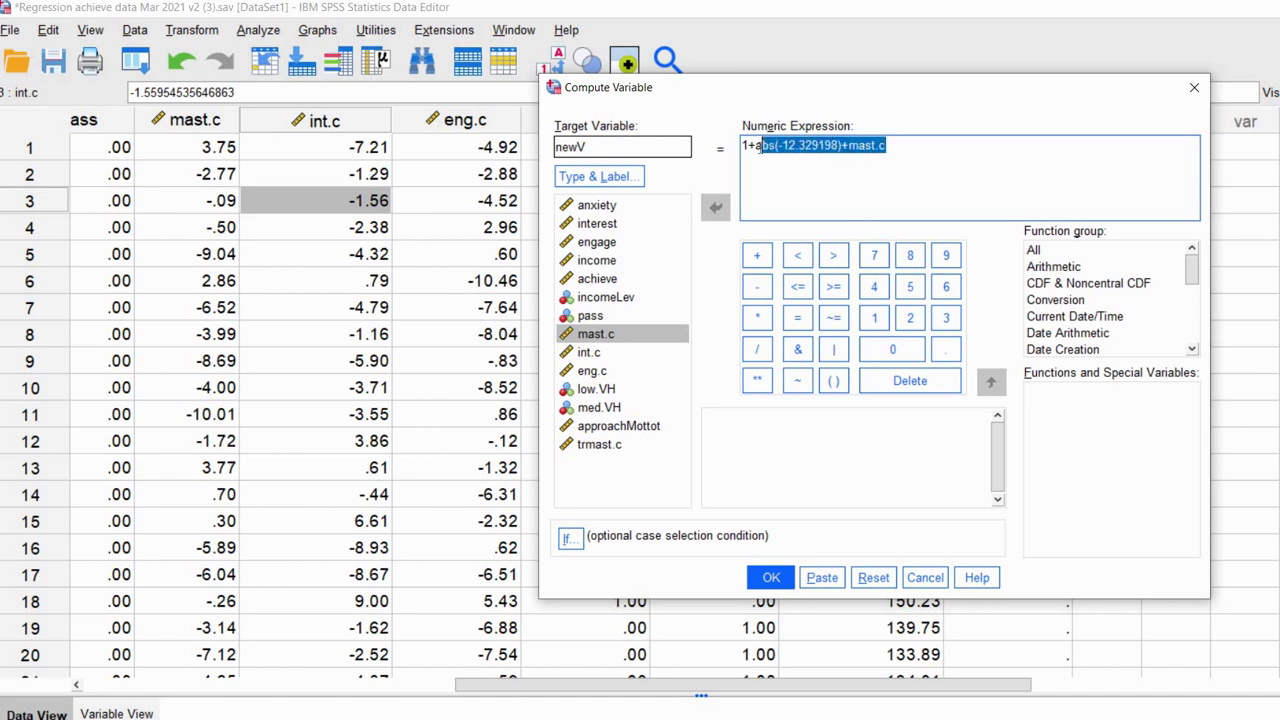
key("ctrl+c")
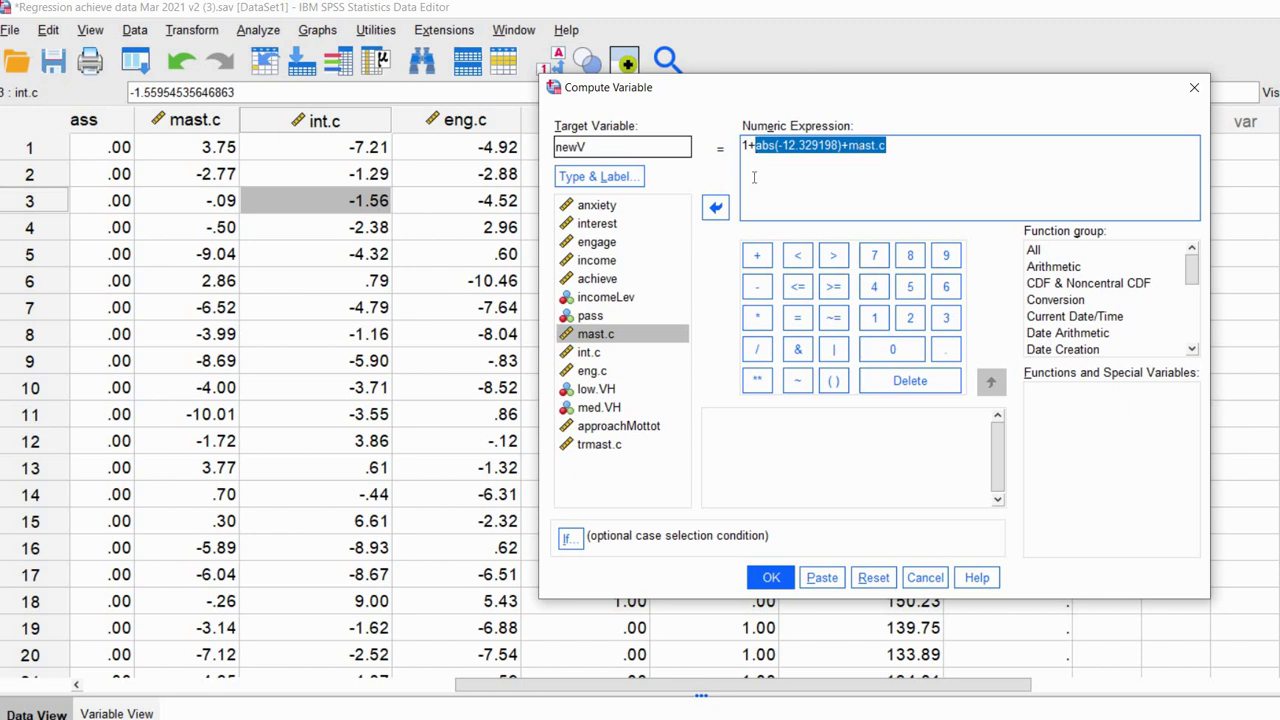
left_click(746, 148)
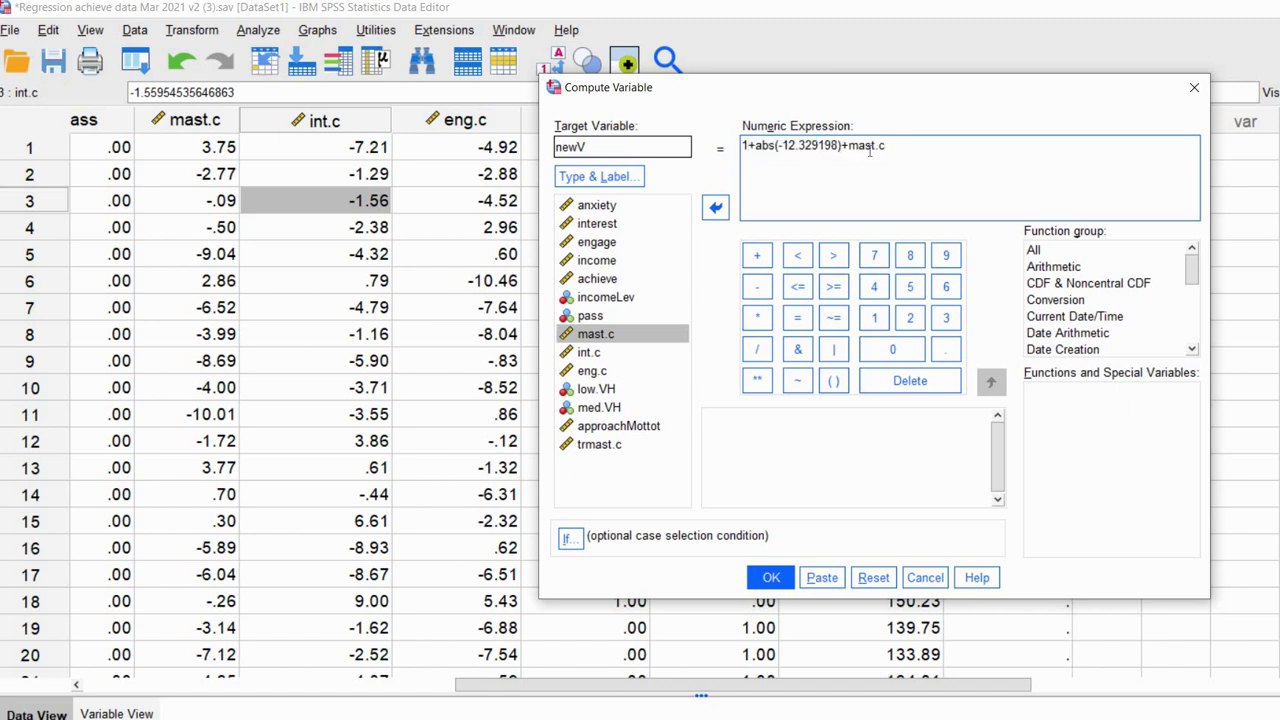
key("shift+Left")
left_click(774, 578)
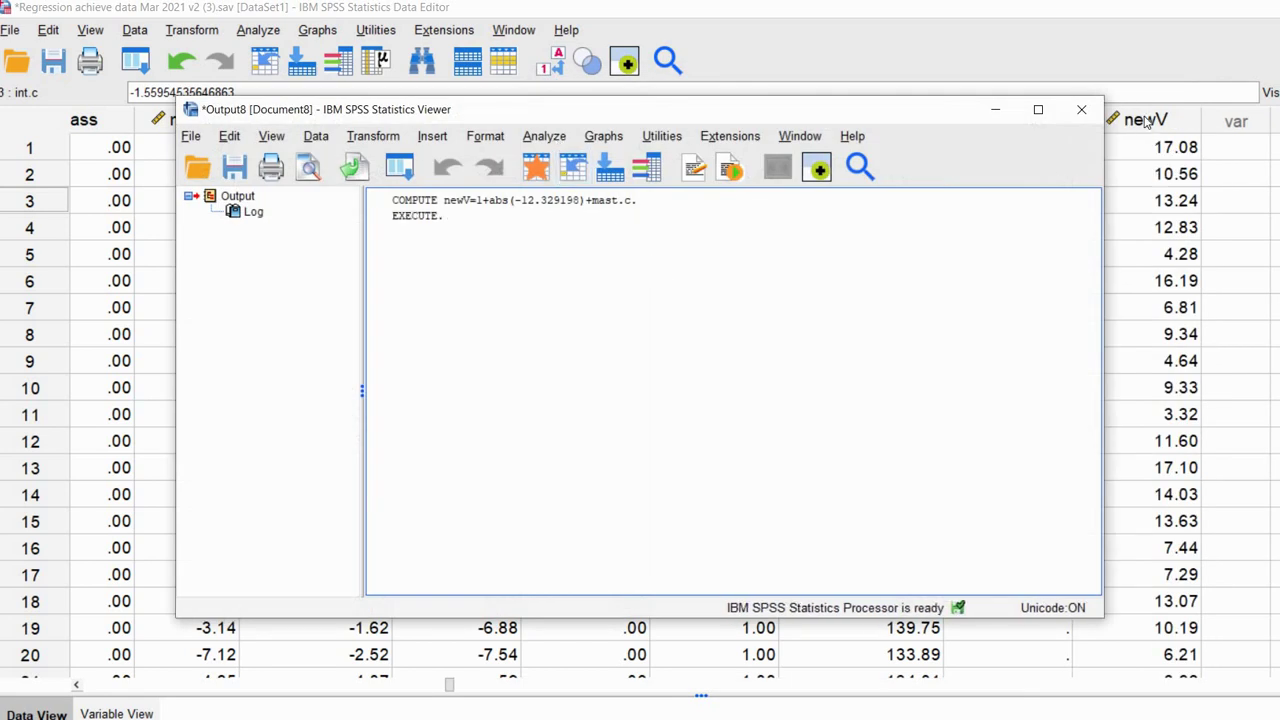
left_click(1158, 168)
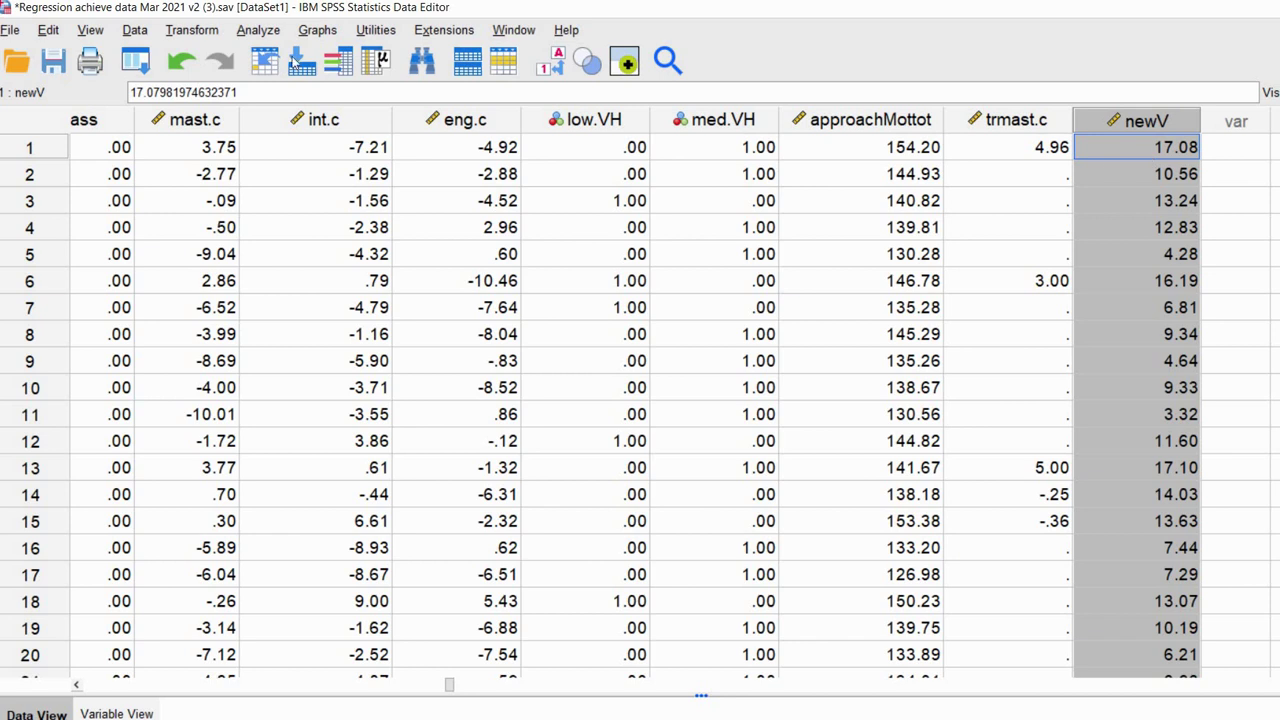
Step: Run Descriptives on mast.c and newV together
left_click(278, 31)
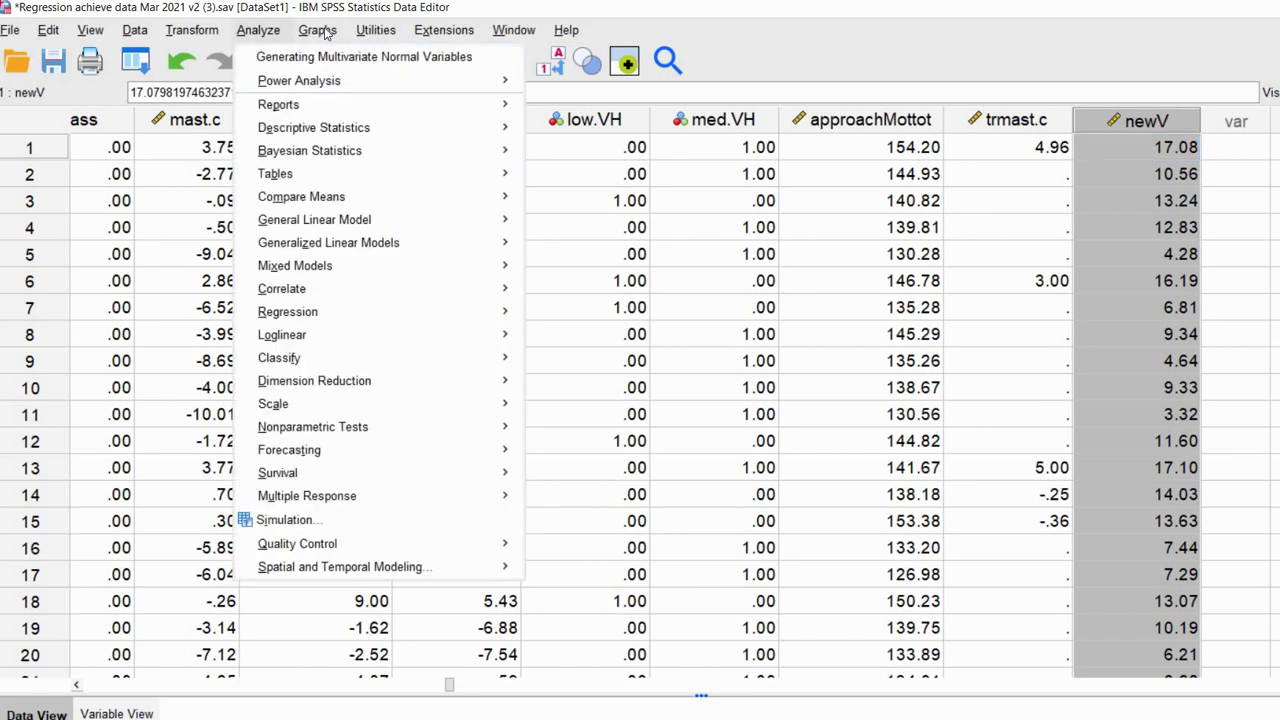
mouse_move(495, 129)
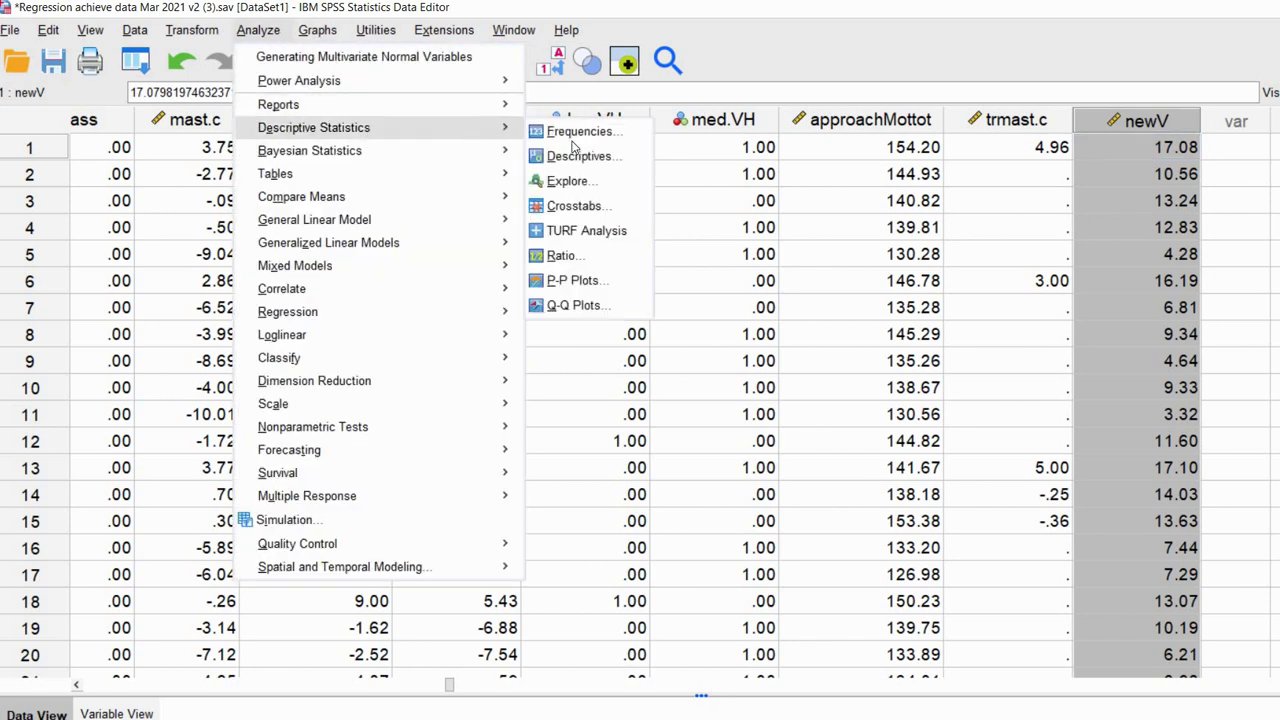
left_click(612, 154)
scroll(420, 350, "down", 2)
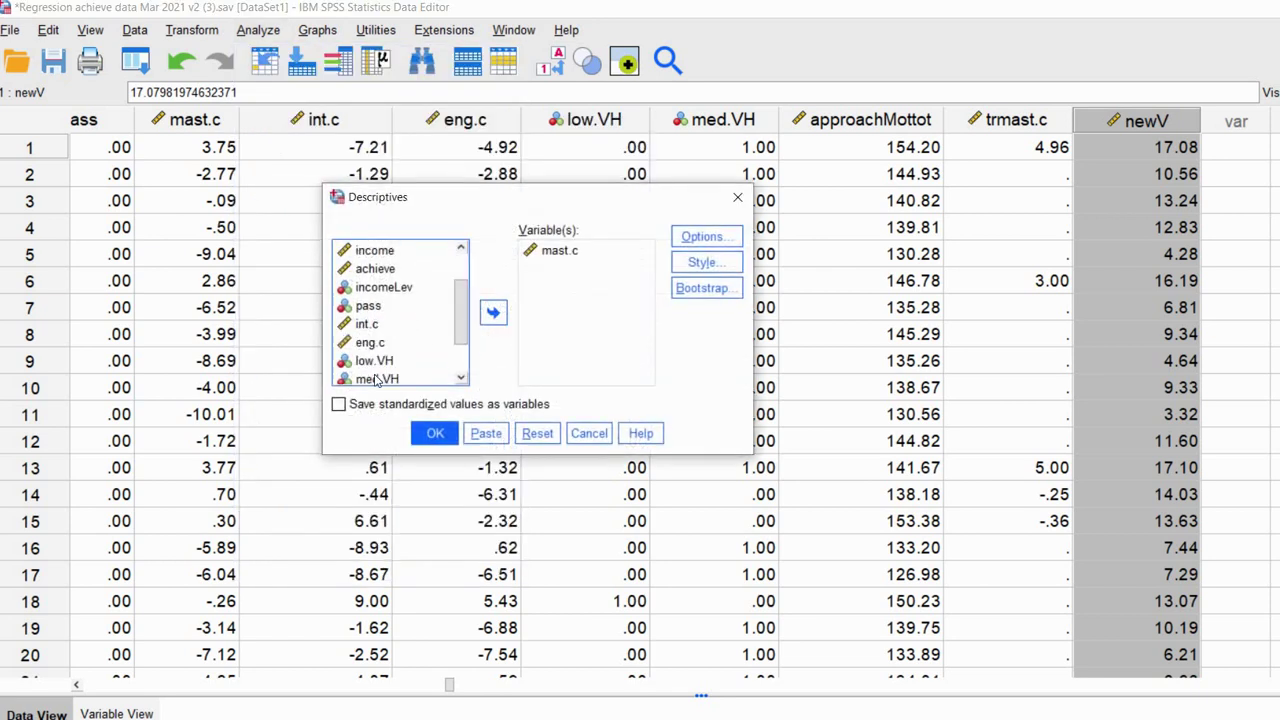
left_click(410, 375)
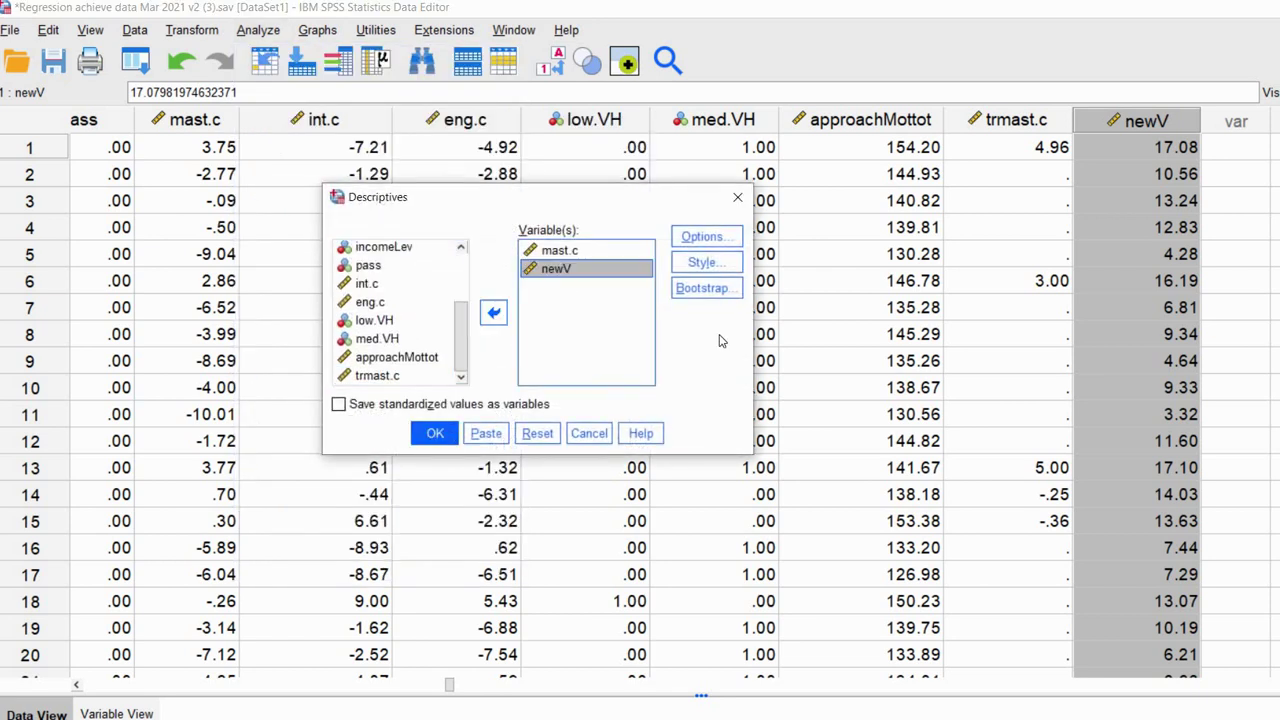
left_click(440, 435)
Step: Check the minimum of newV in the Descriptive Statistics table, and review the newV column in the data
left_click(599, 400)
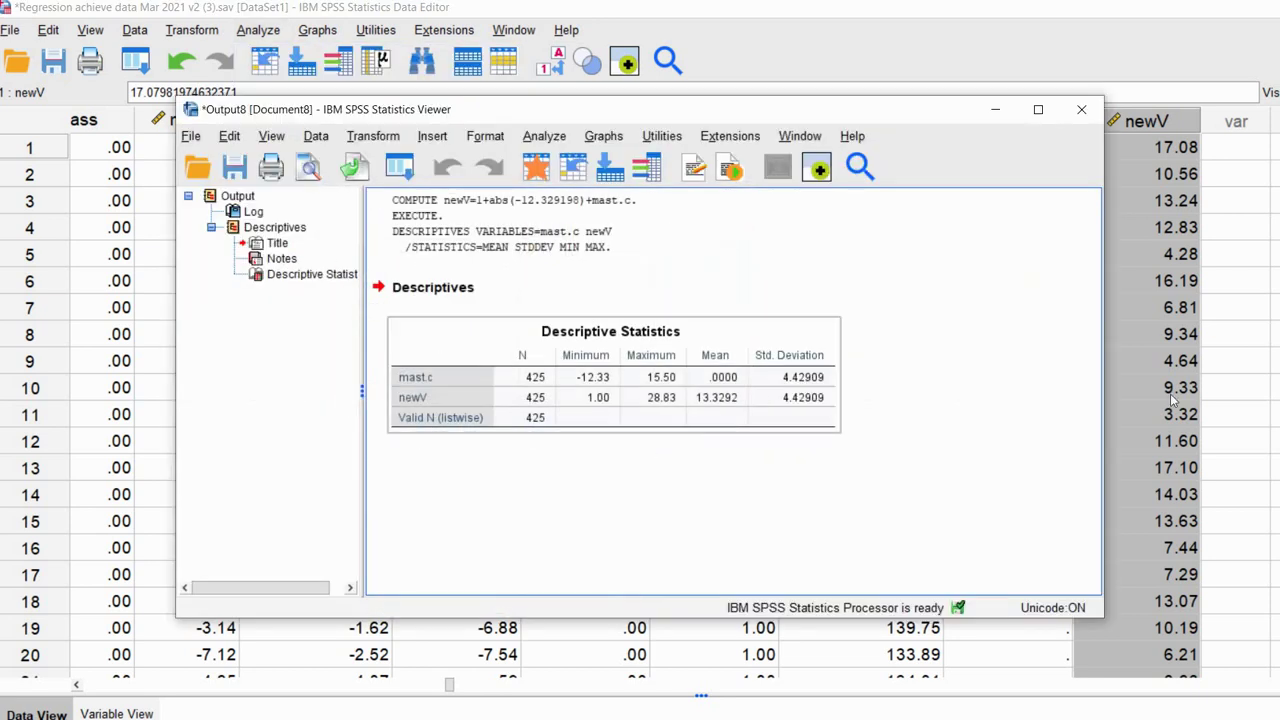
double_click(586, 400)
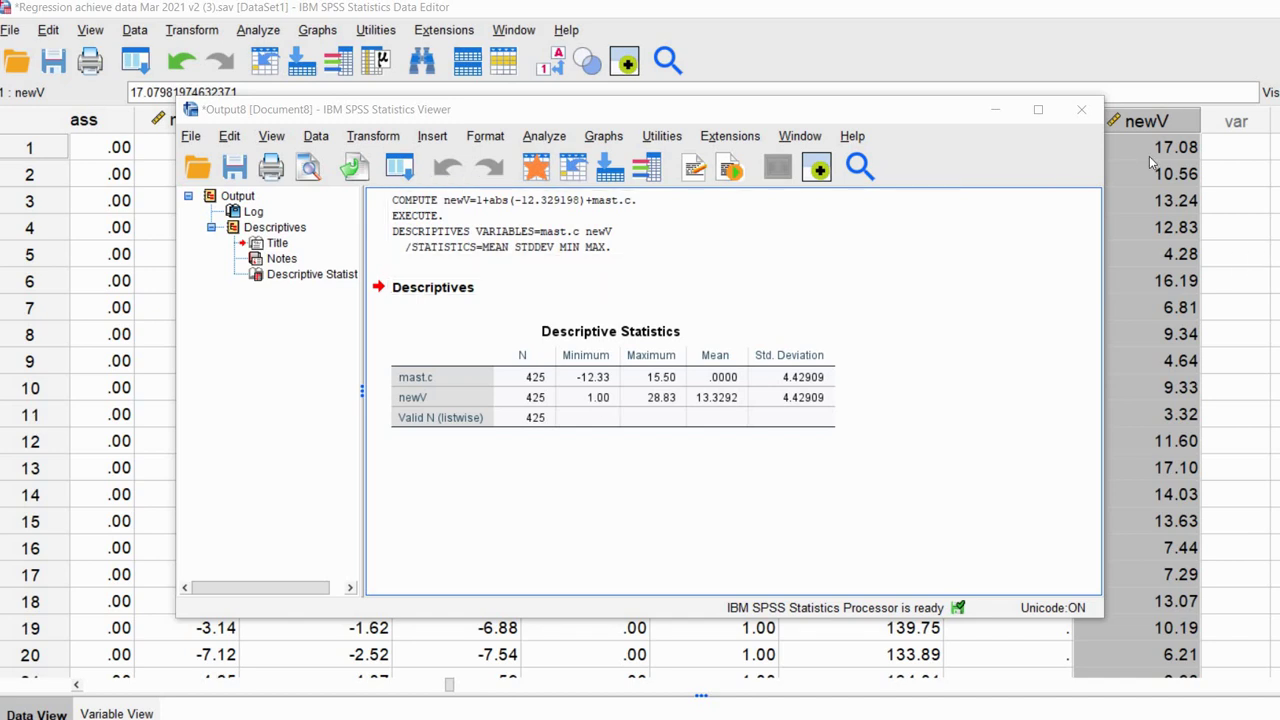
left_click(1168, 118)
left_click(1165, 120)
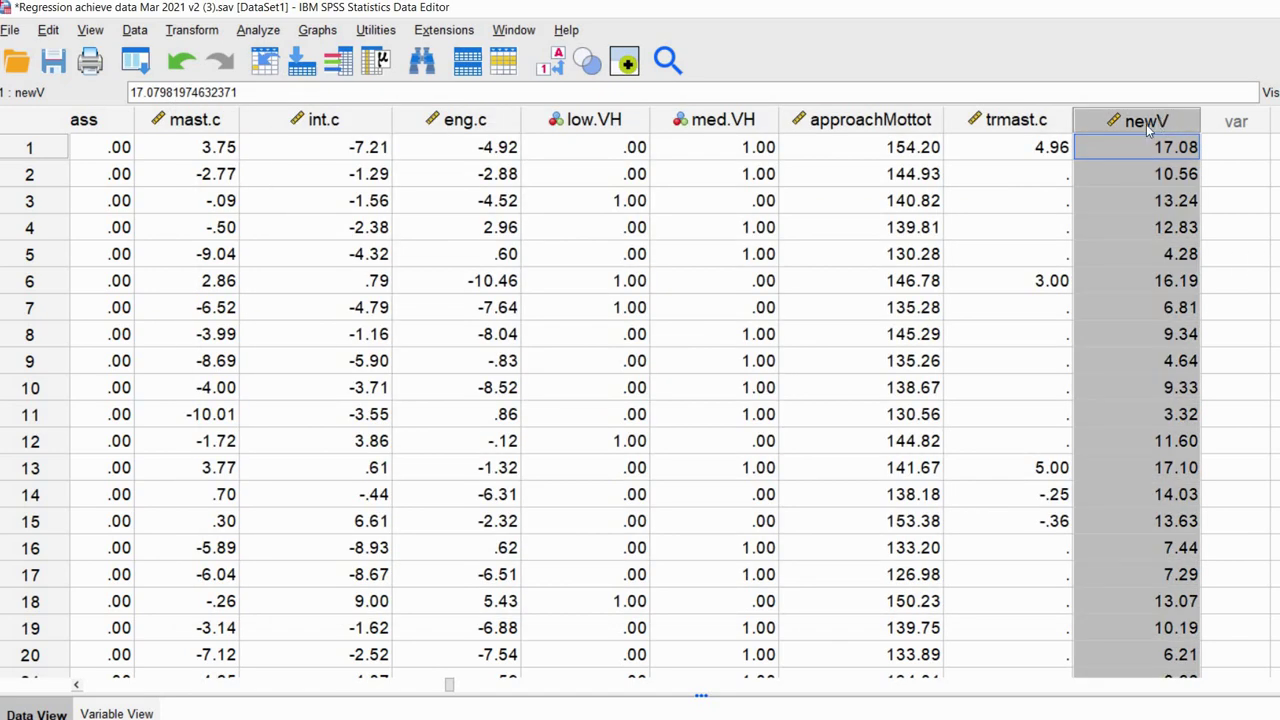
left_click(1135, 176)
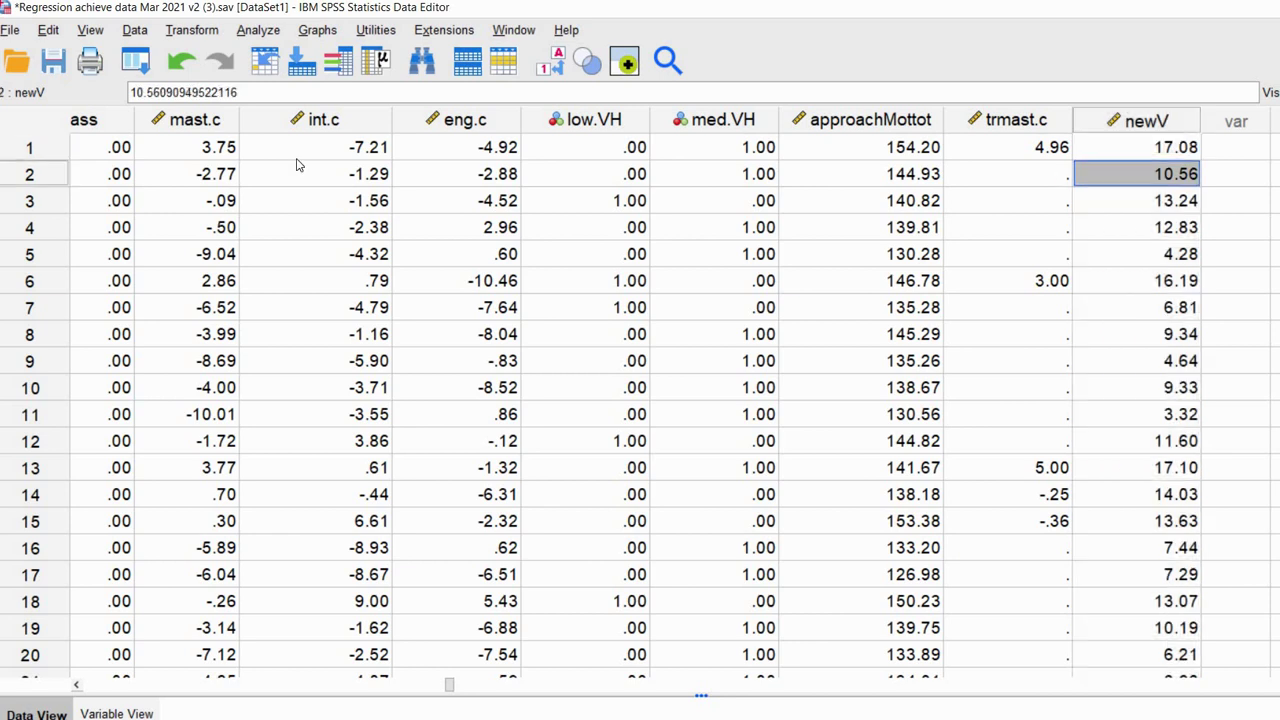
Step: Reset the Compute Variable settings, compute trmast.new as ln(newV)*newV, and select its column in the data
left_click(192, 30)
left_click(240, 54)
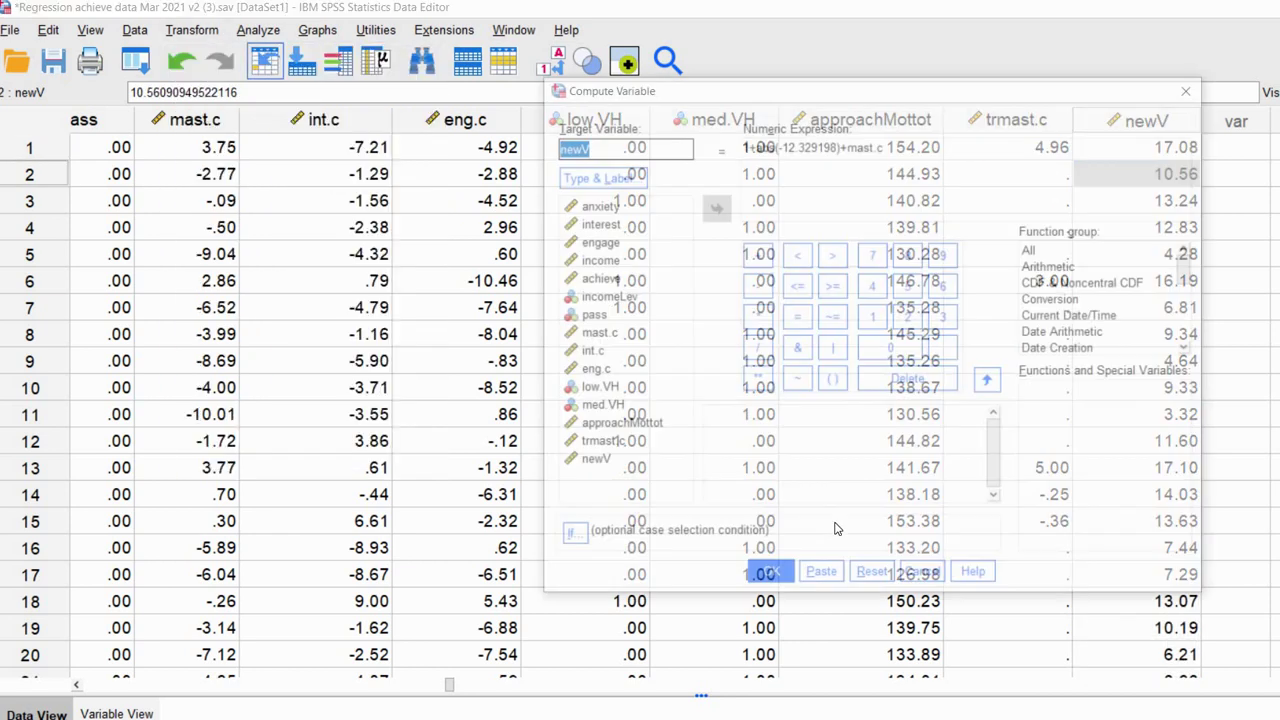
left_click(866, 577)
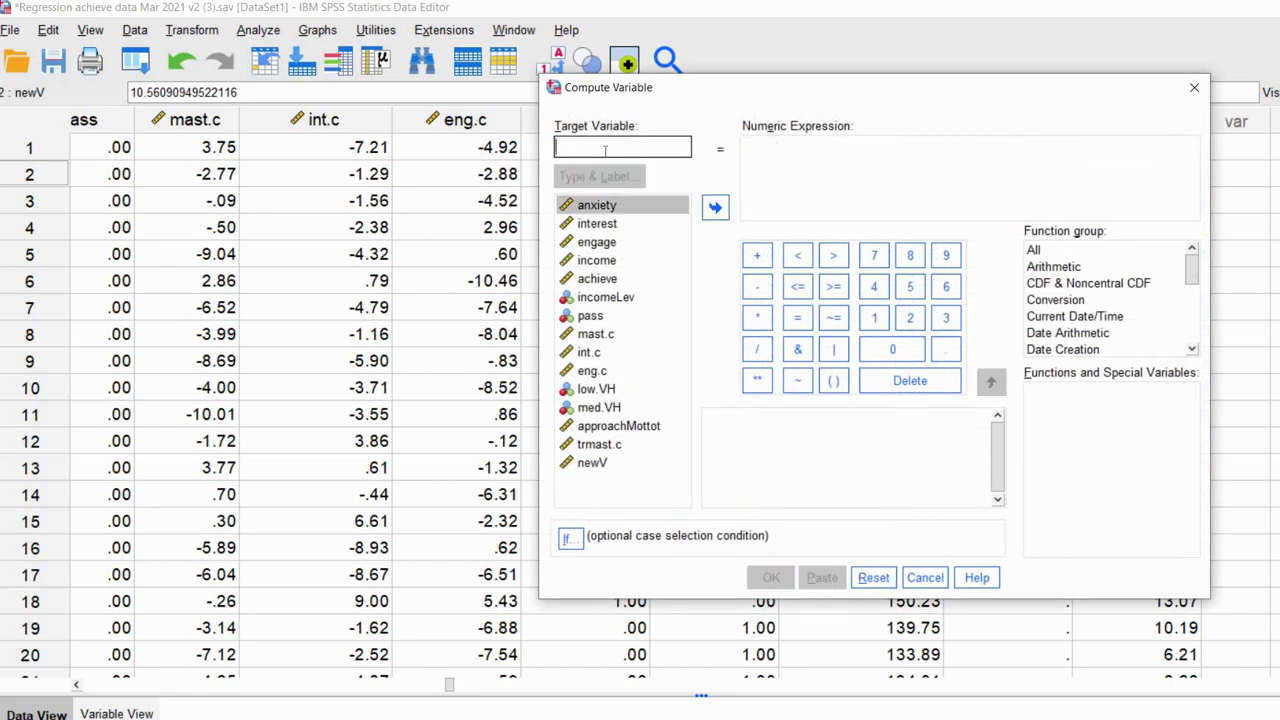
type("tr")
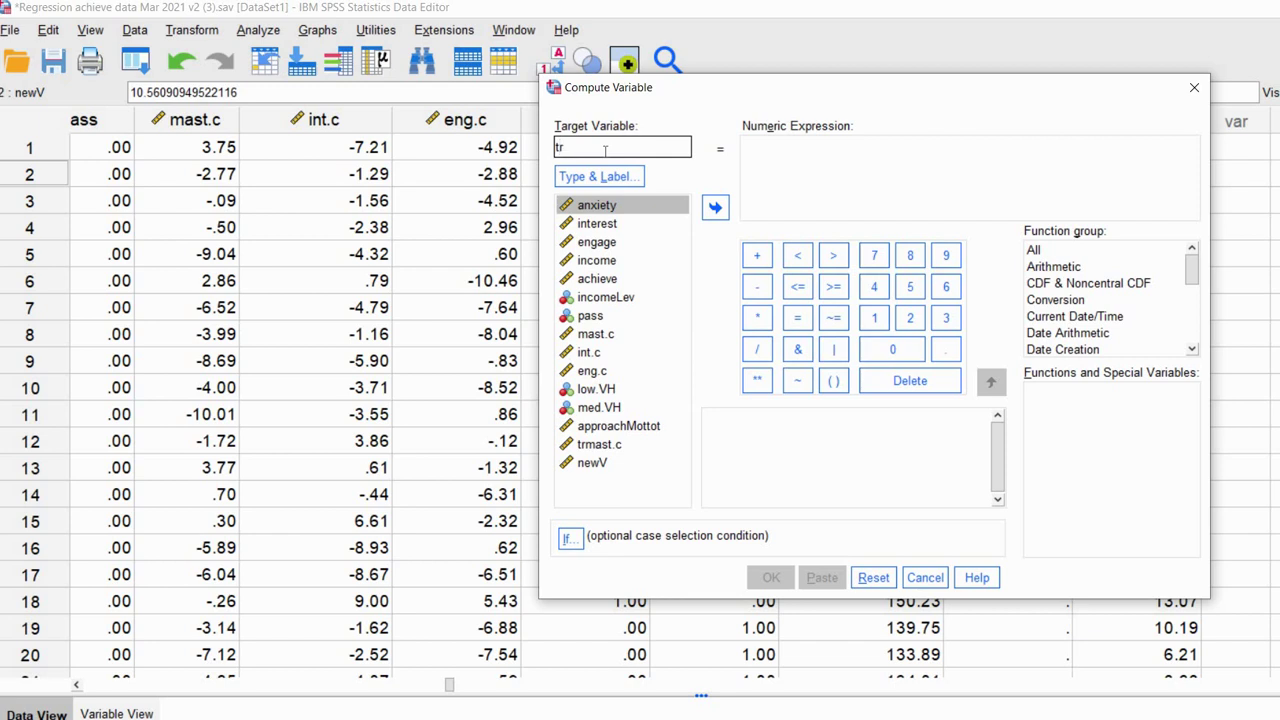
type("mast.new")
left_click(835, 160)
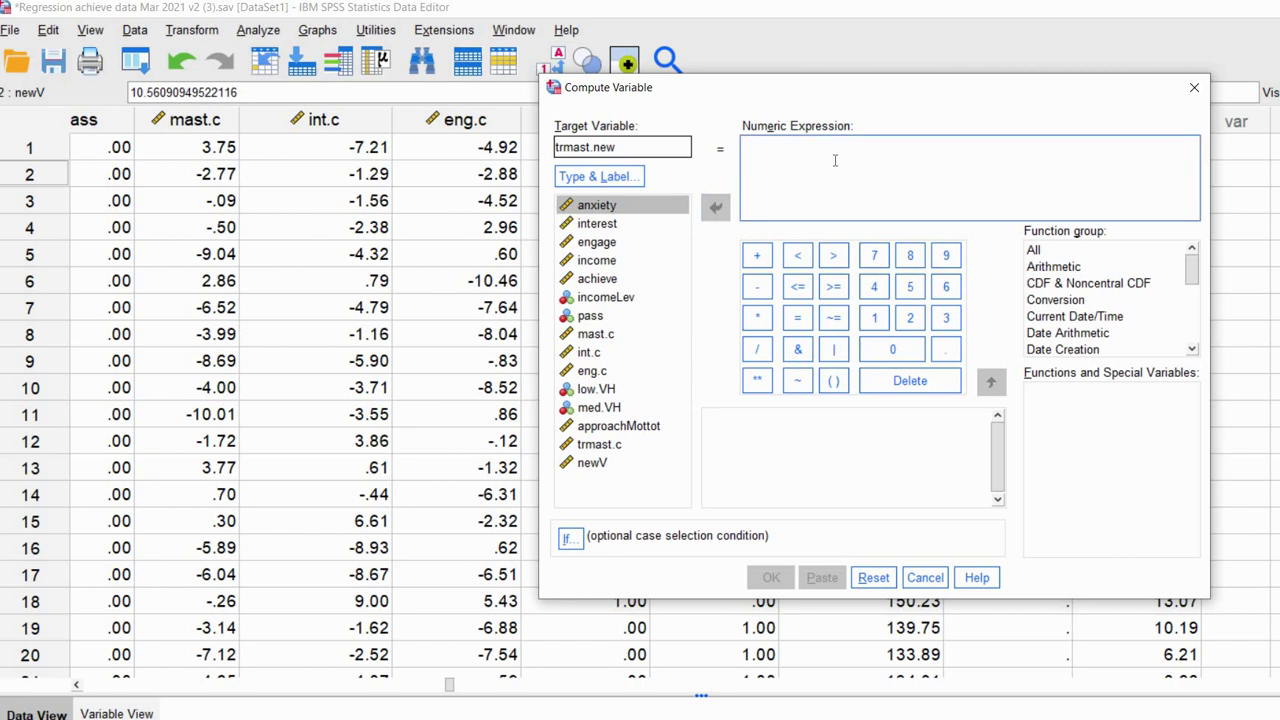
type("ln(")
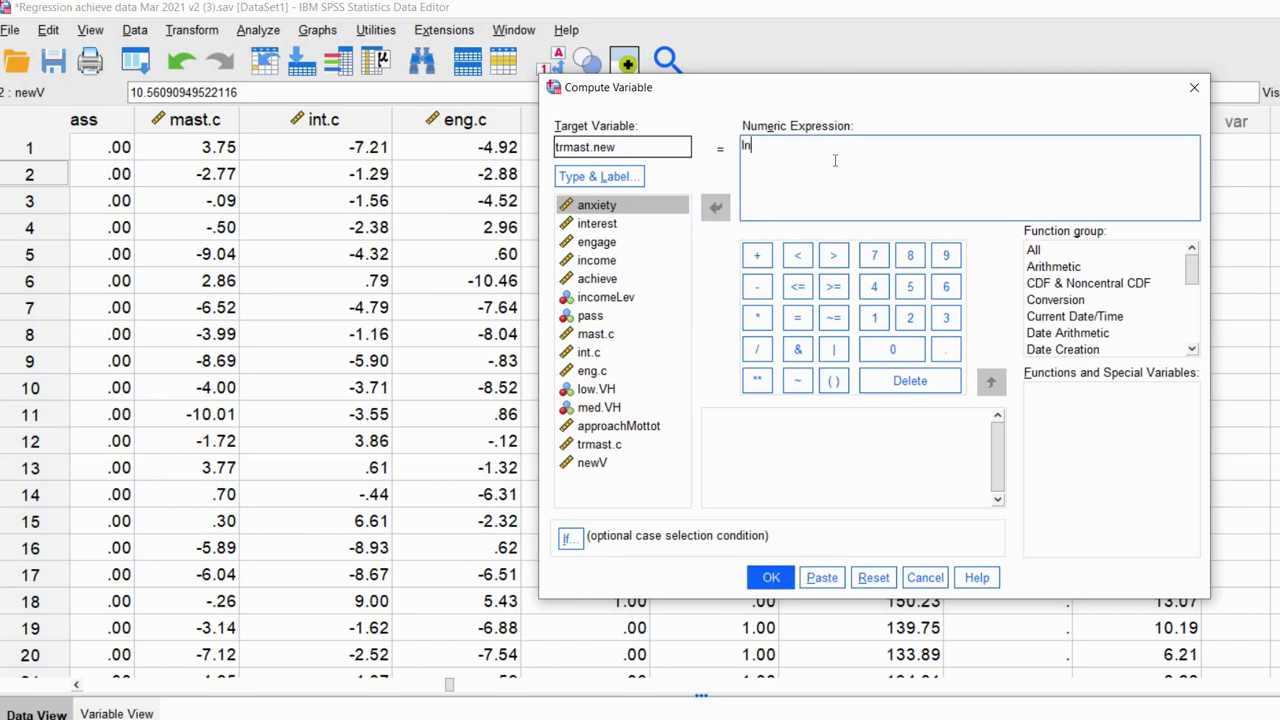
double_click(592, 463)
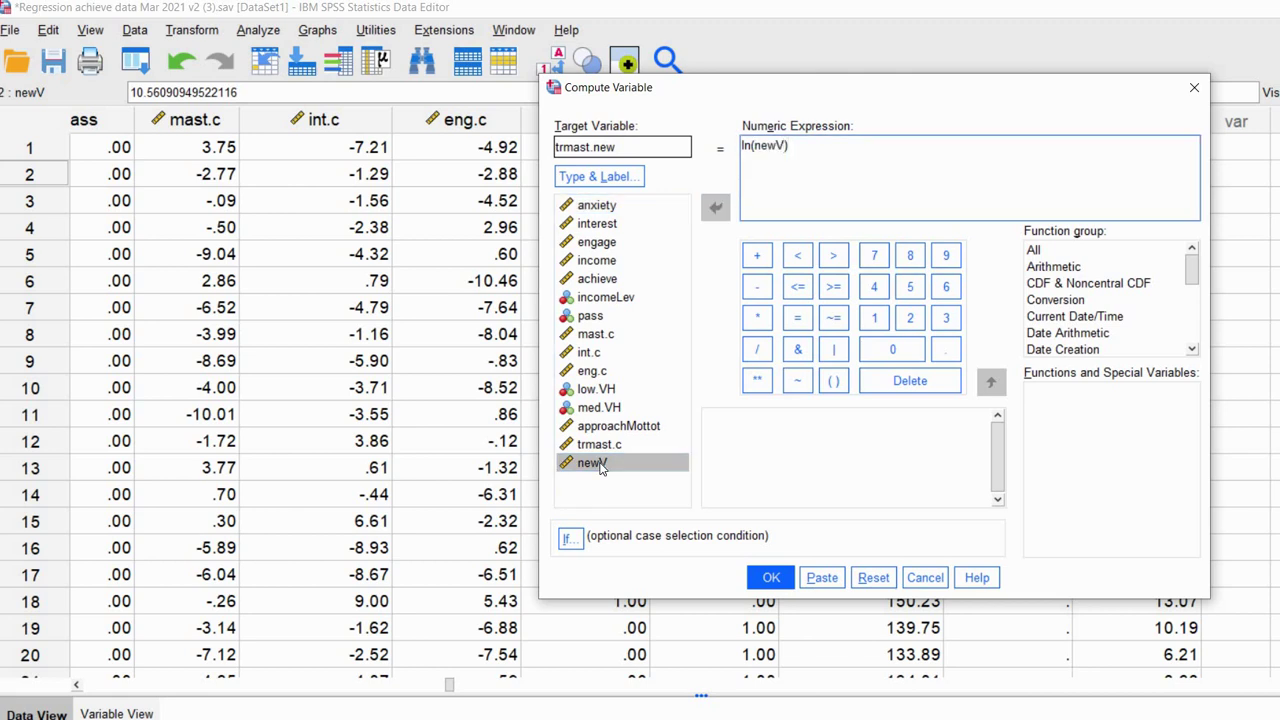
double_click(601, 469)
left_click(772, 580)
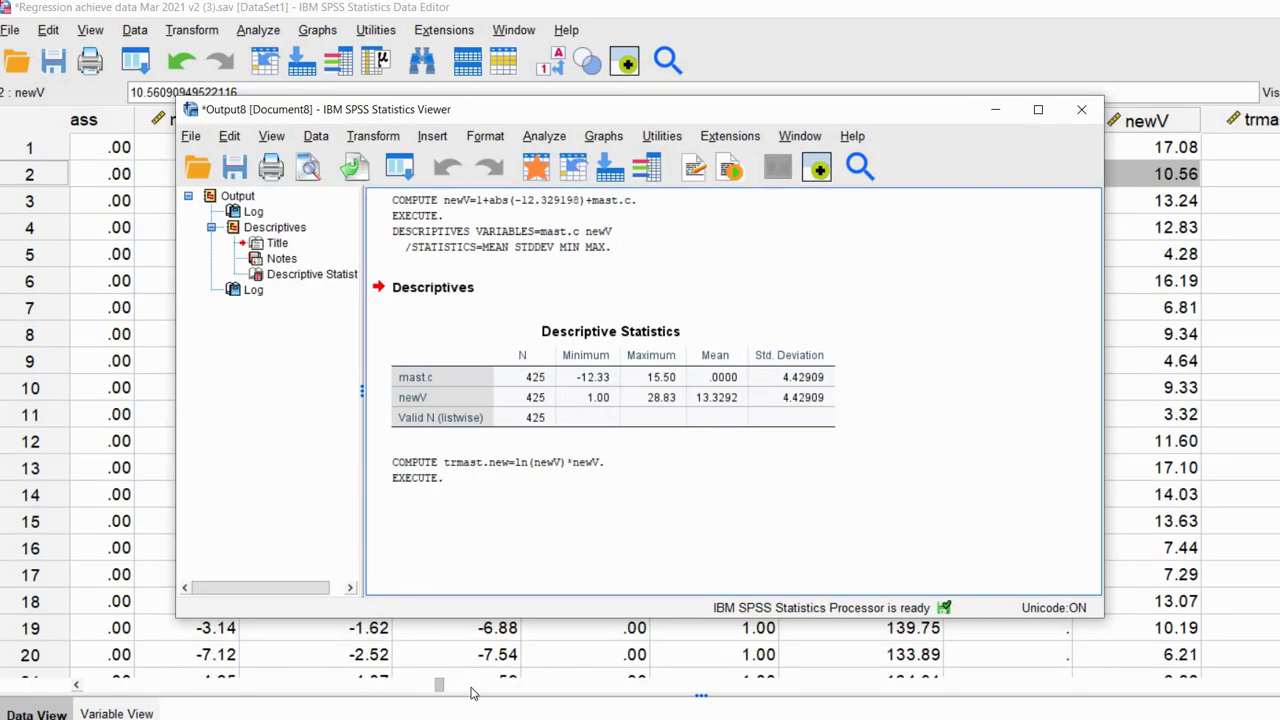
left_click_drag(470, 690, 744, 688)
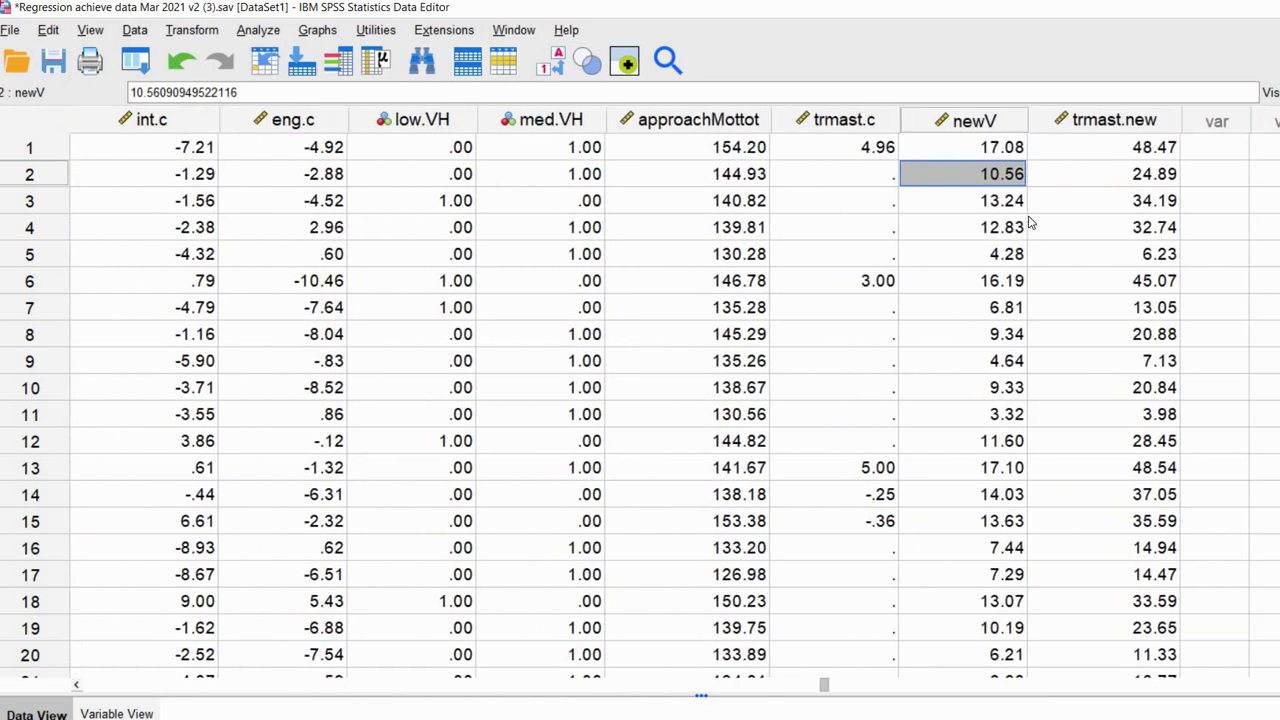
left_click(1112, 122)
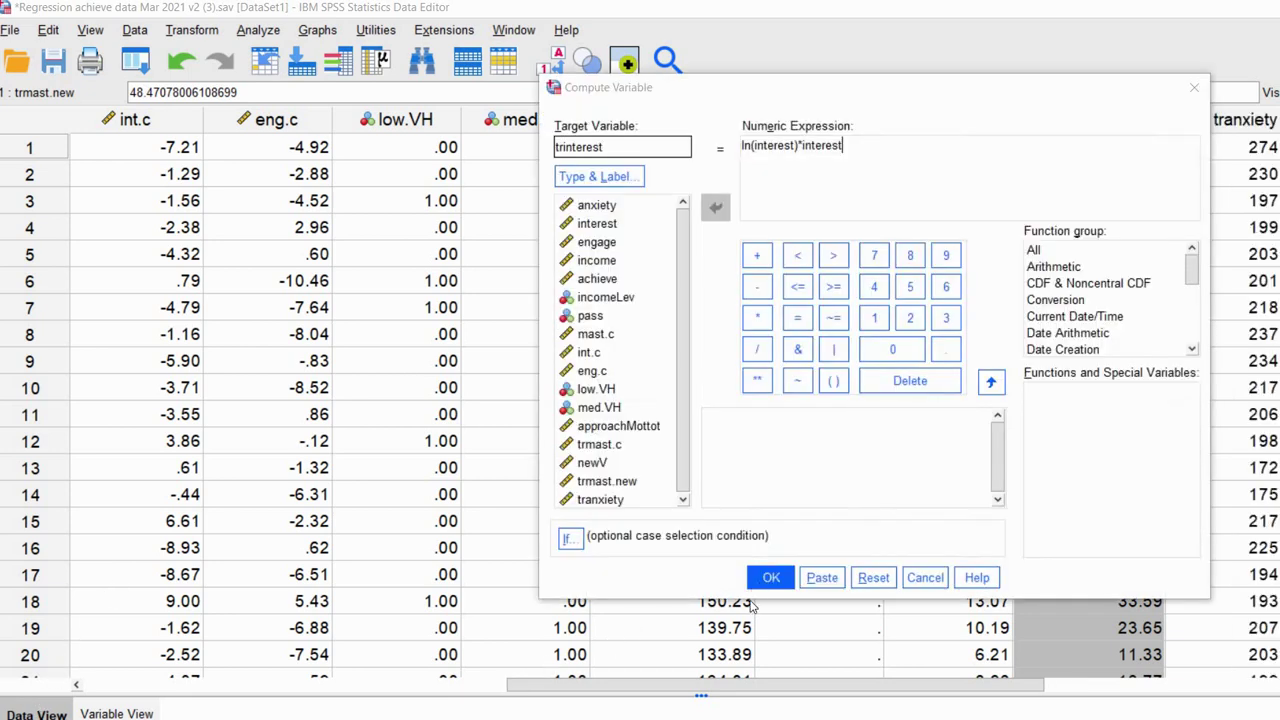
Step: Compute trinterest as ln(interest)*interest, and select the trmast.new, tranxiety and trinterest columns
left_click(771, 578)
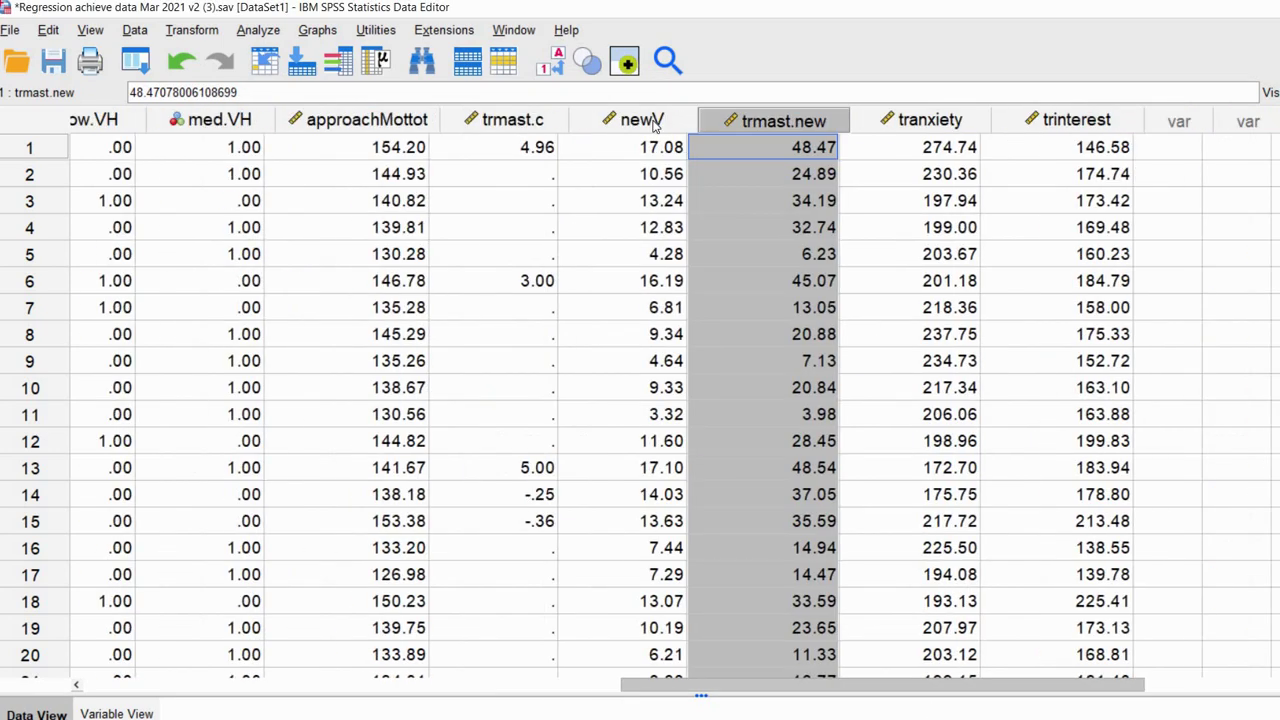
scroll(655, 120, "right", 3)
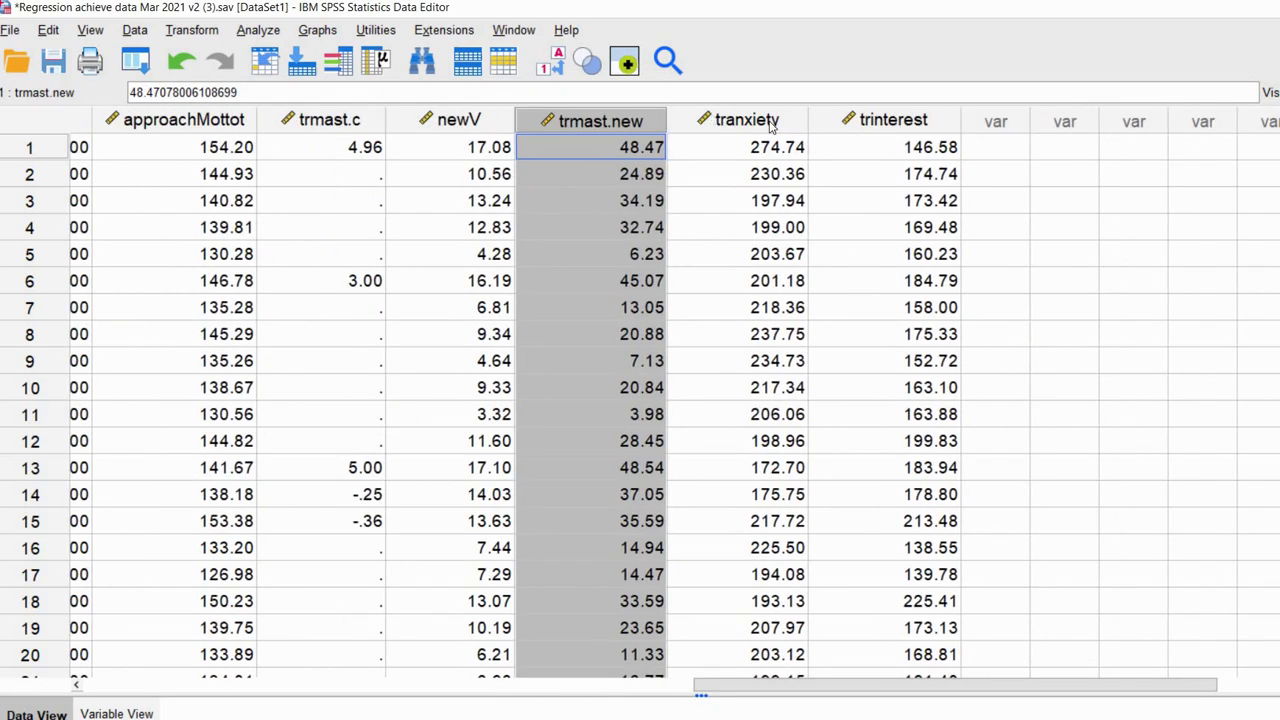
left_click_drag(893, 120, 600, 120)
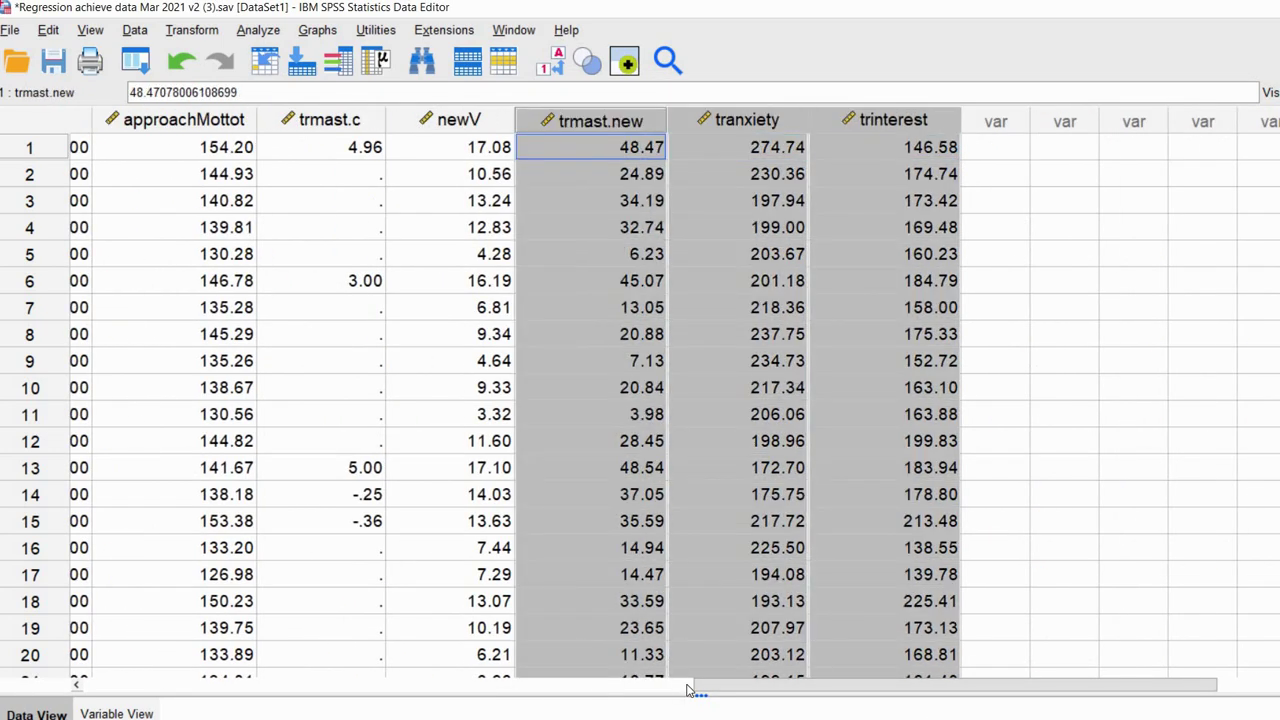
Step: Add mast.c to anxiety and interest in the first block of a binary logistic regression on pass
left_click(250, 31)
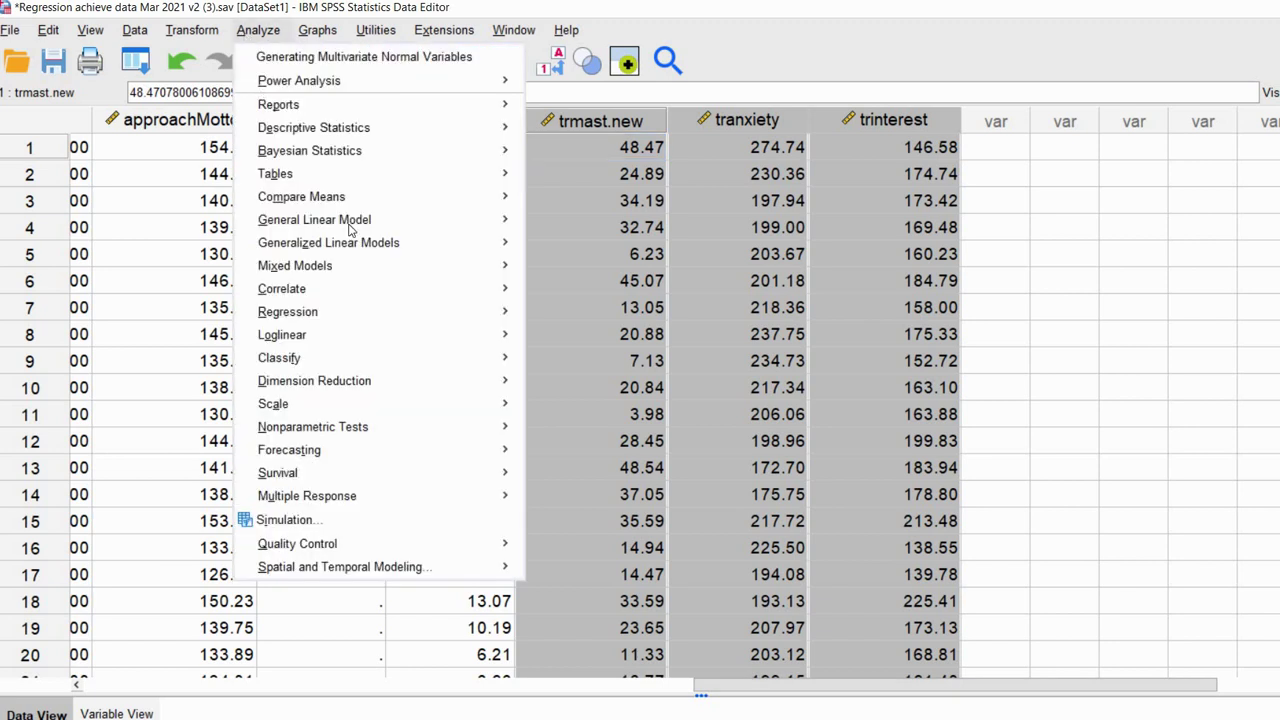
mouse_move(460, 315)
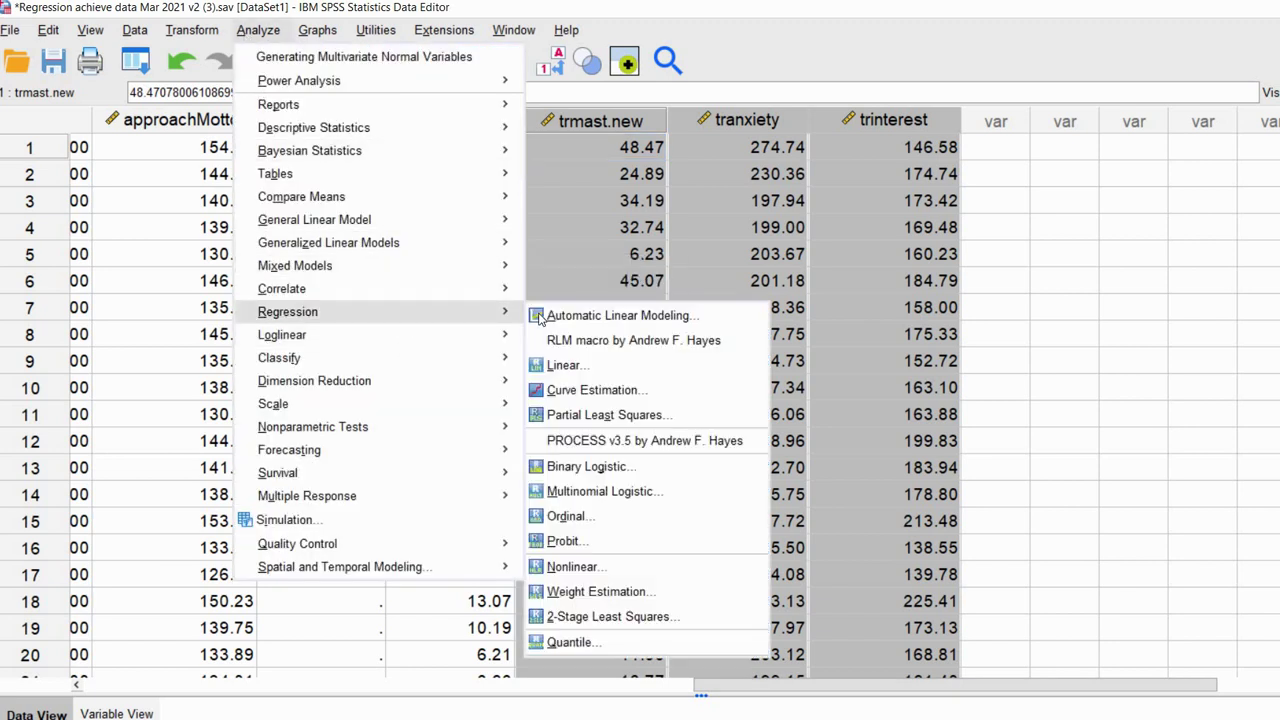
left_click(645, 440)
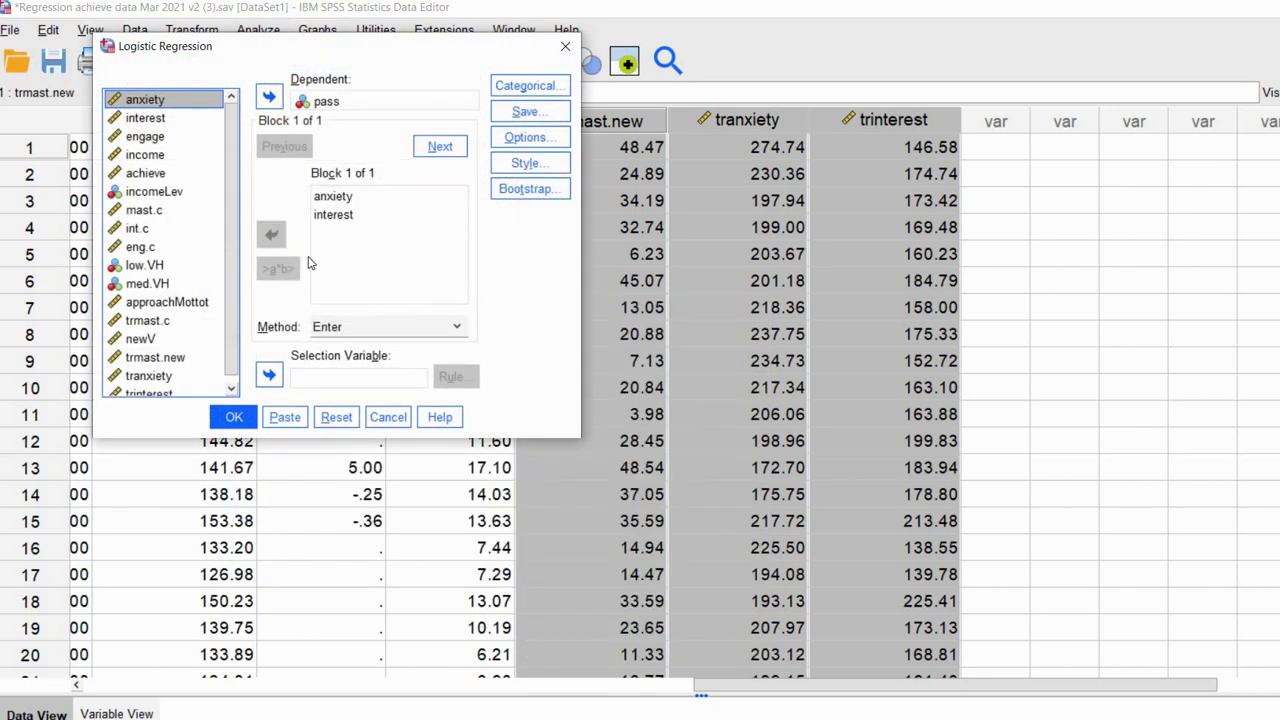
left_click(336, 204)
key("Down")
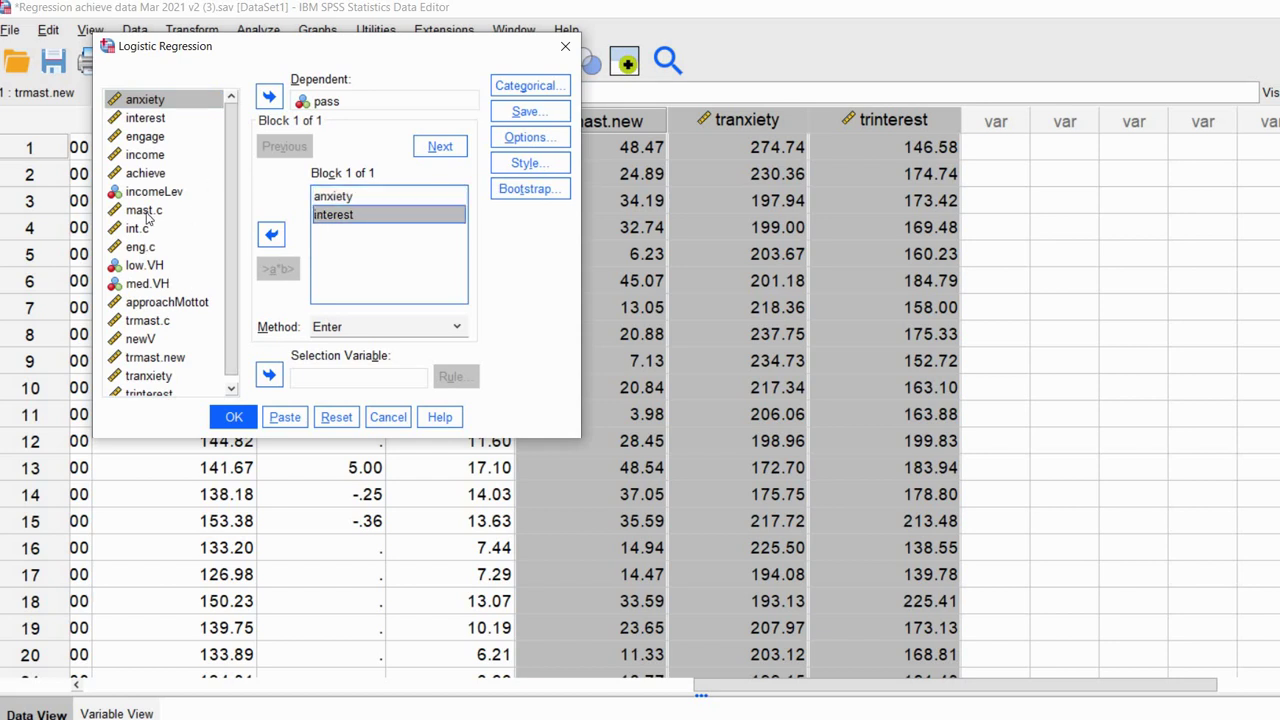
left_click(182, 212)
left_click(269, 236)
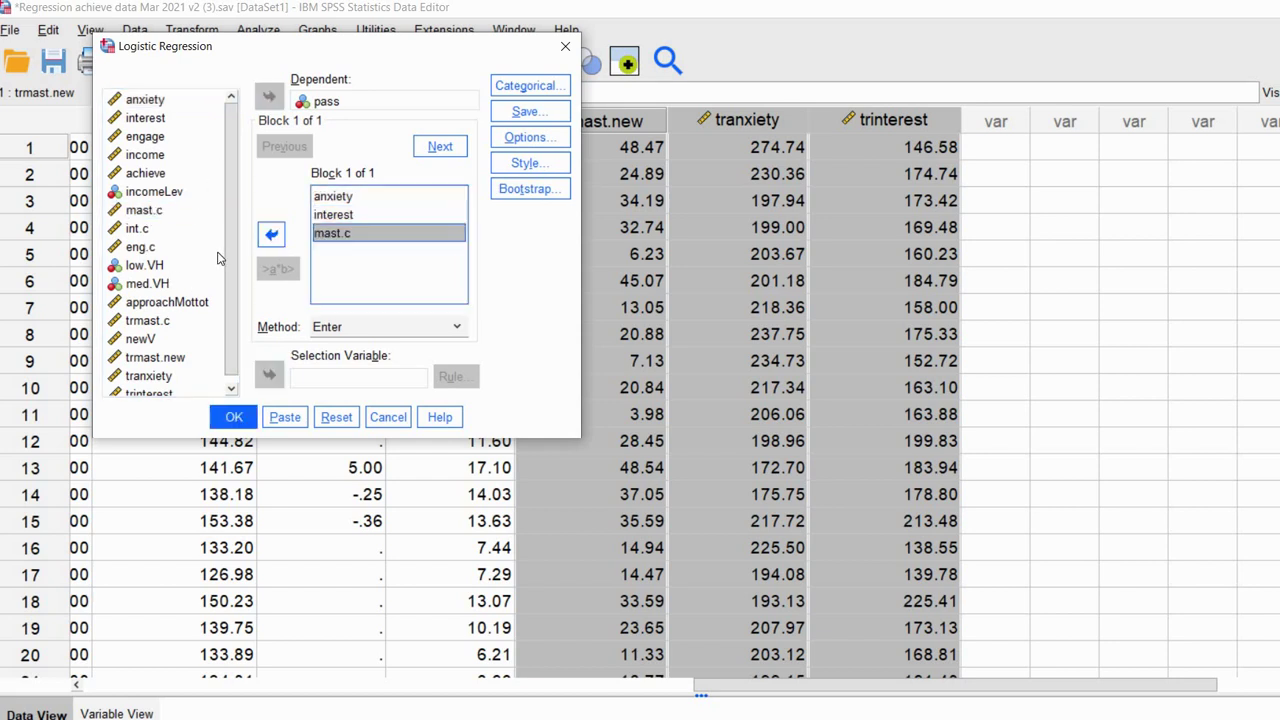
Step: Add trmast.new, tranxiety and trinterest to the regression's first block alongside the three original predictors, and run the analysis
scroll(210, 265, "down", 1)
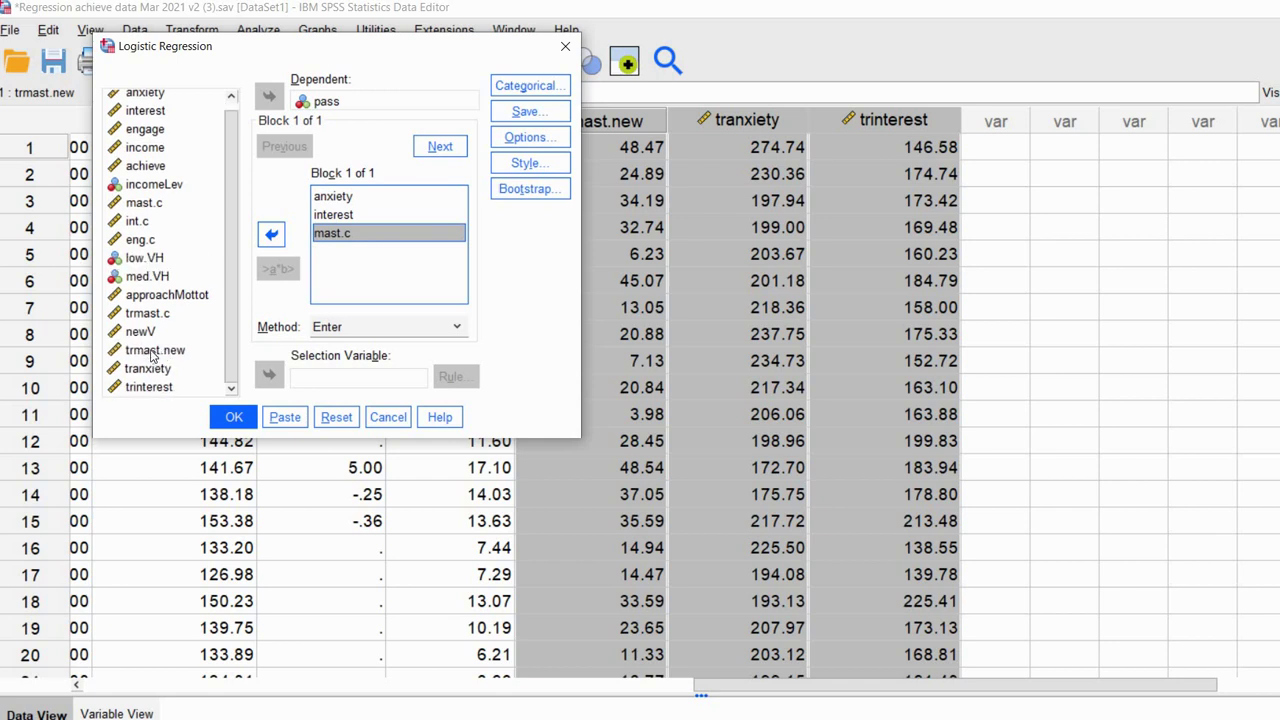
left_click(155, 350)
left_click(150, 368, "shift")
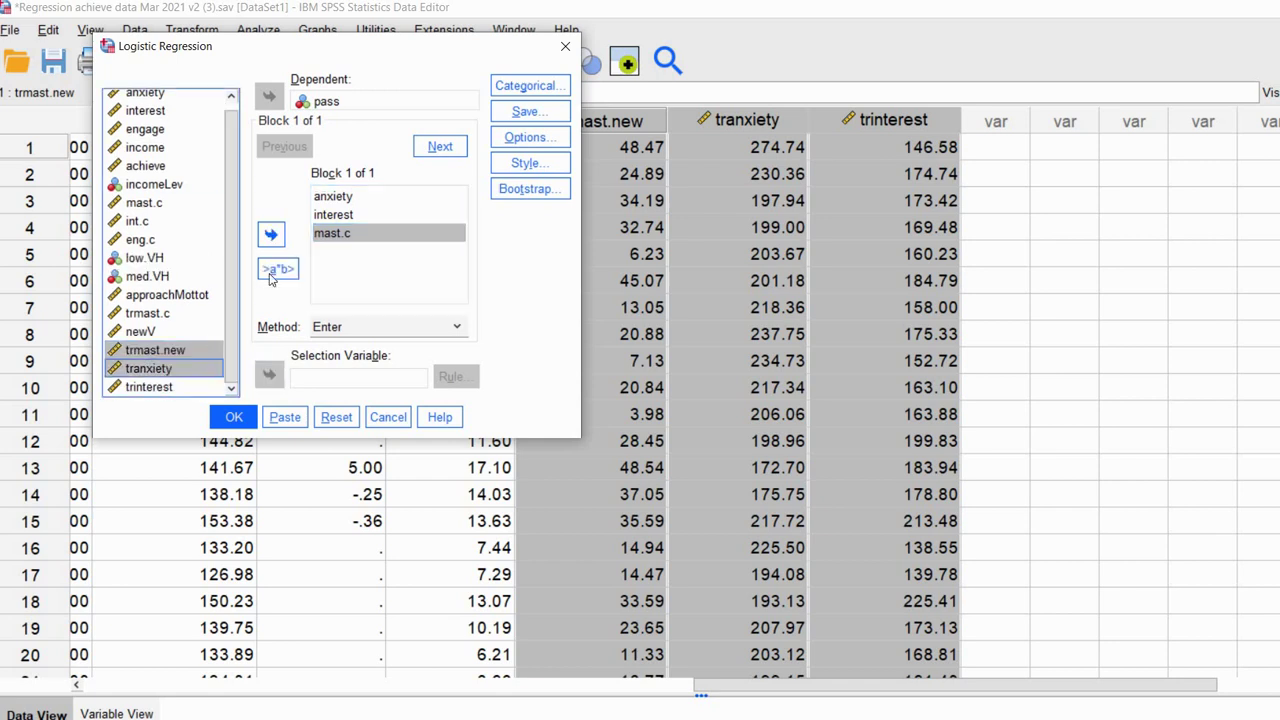
key("shift+Down")
left_click(271, 234)
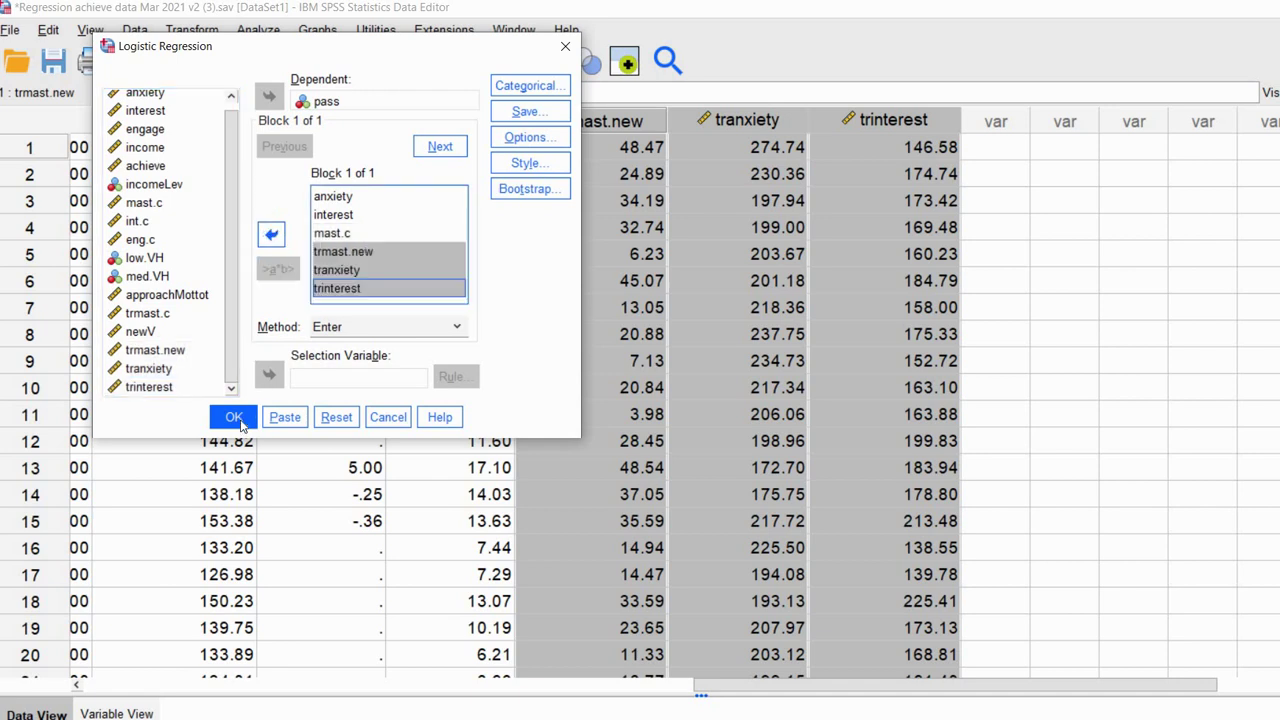
left_click(233, 417)
Step: Maximize the output and examine the significance values of trmast.new, tranxiety and trinterest in the Variables in the Equation table
left_click(1038, 109)
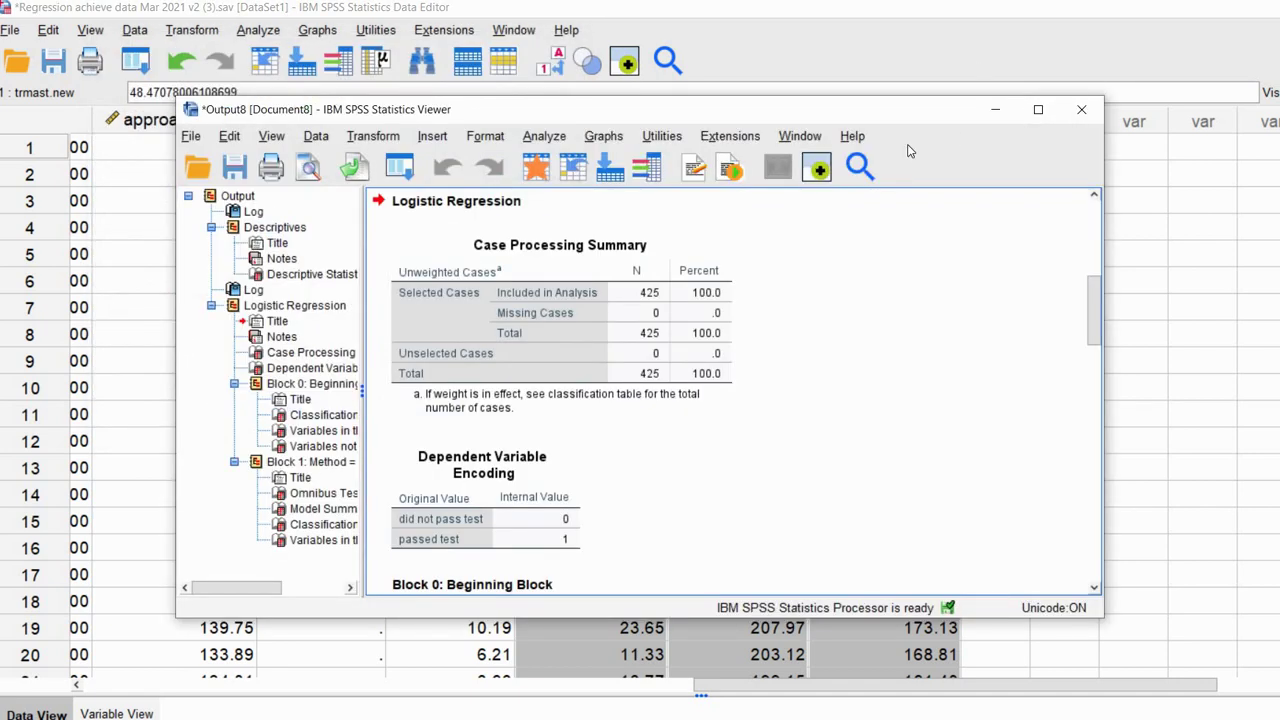
scroll(870, 175, "down", 10)
scroll(867, 186, "down", 10)
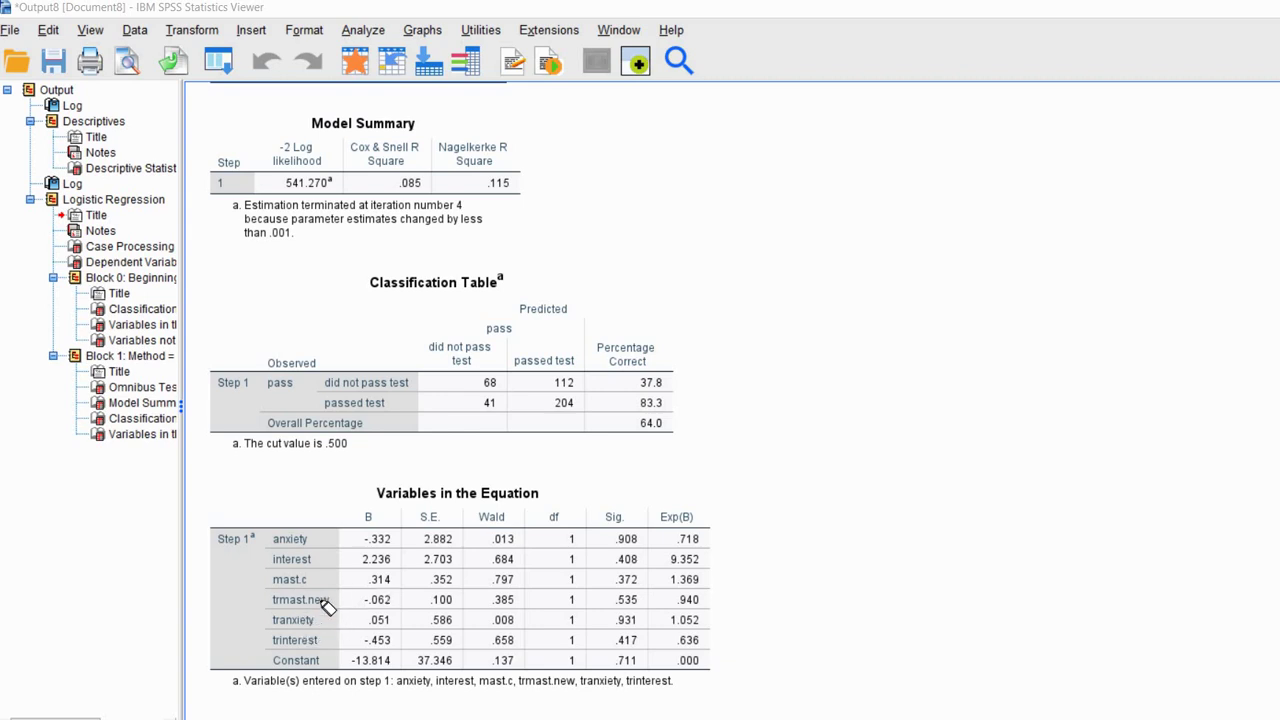
left_click_drag(335, 592, 334, 638)
left_click_drag(643, 599, 642, 656)
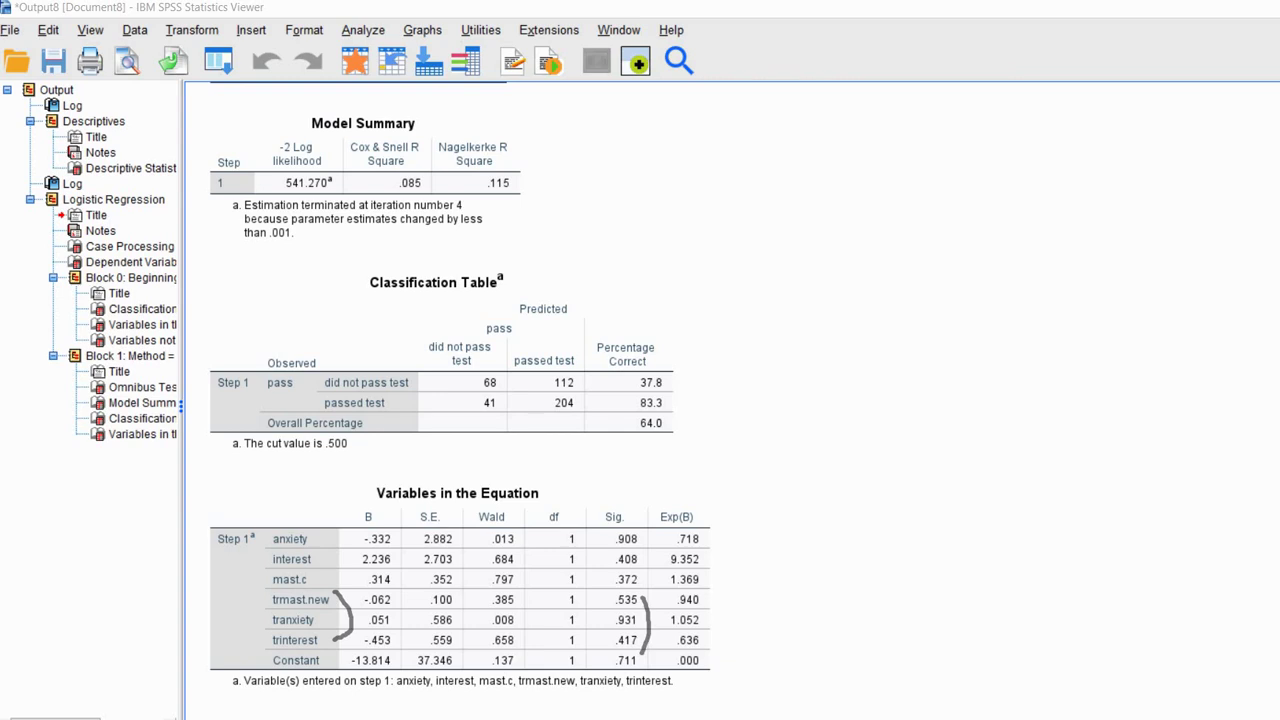
left_click(330, 632)
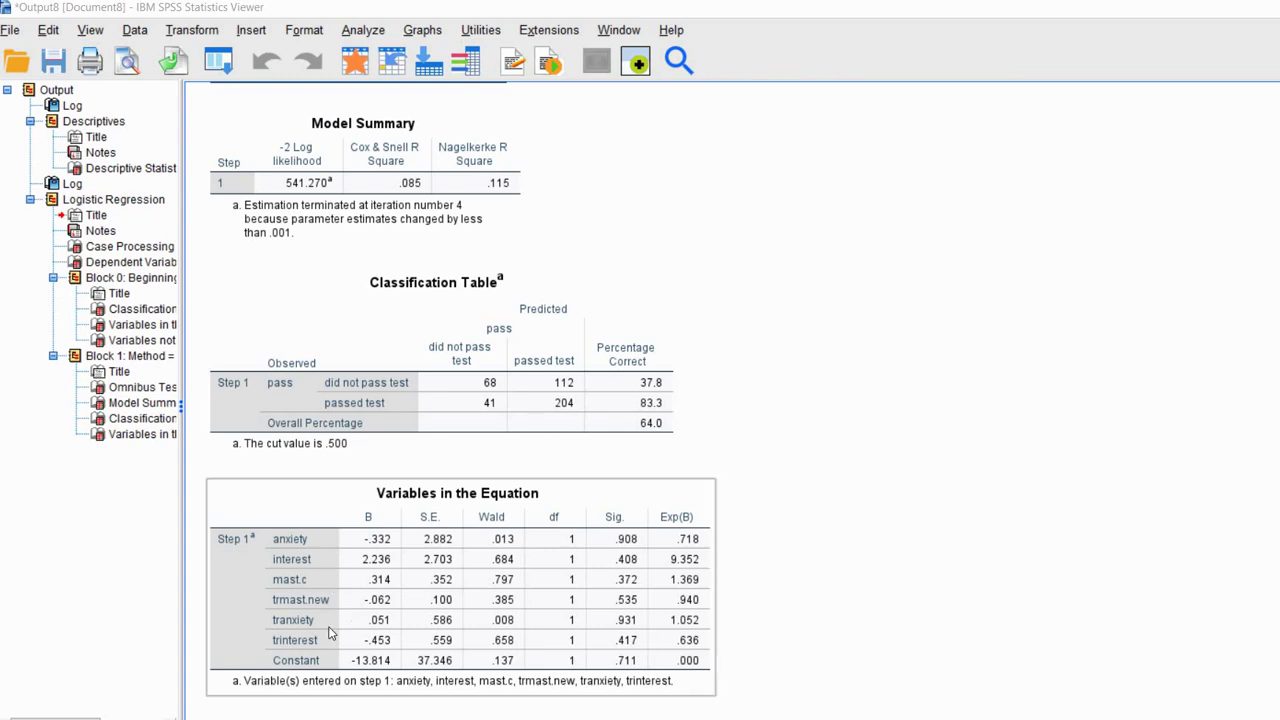
left_click(812, 384)
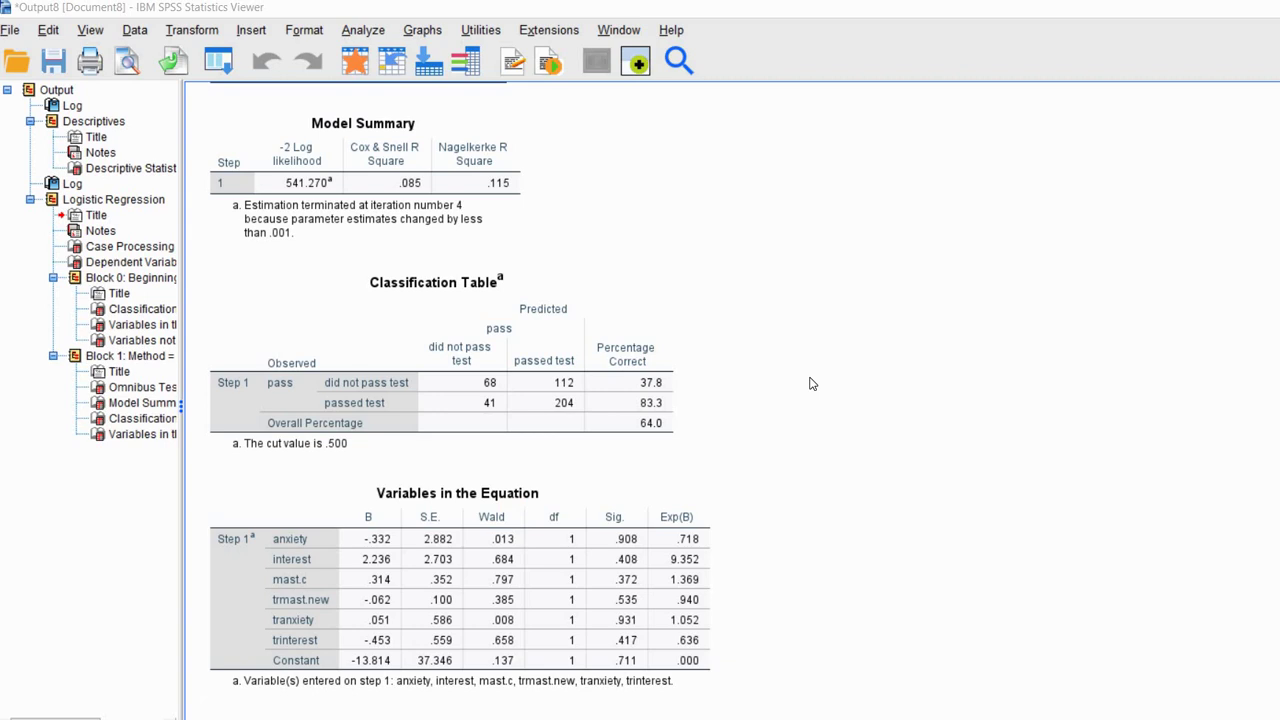
left_click(297, 644)
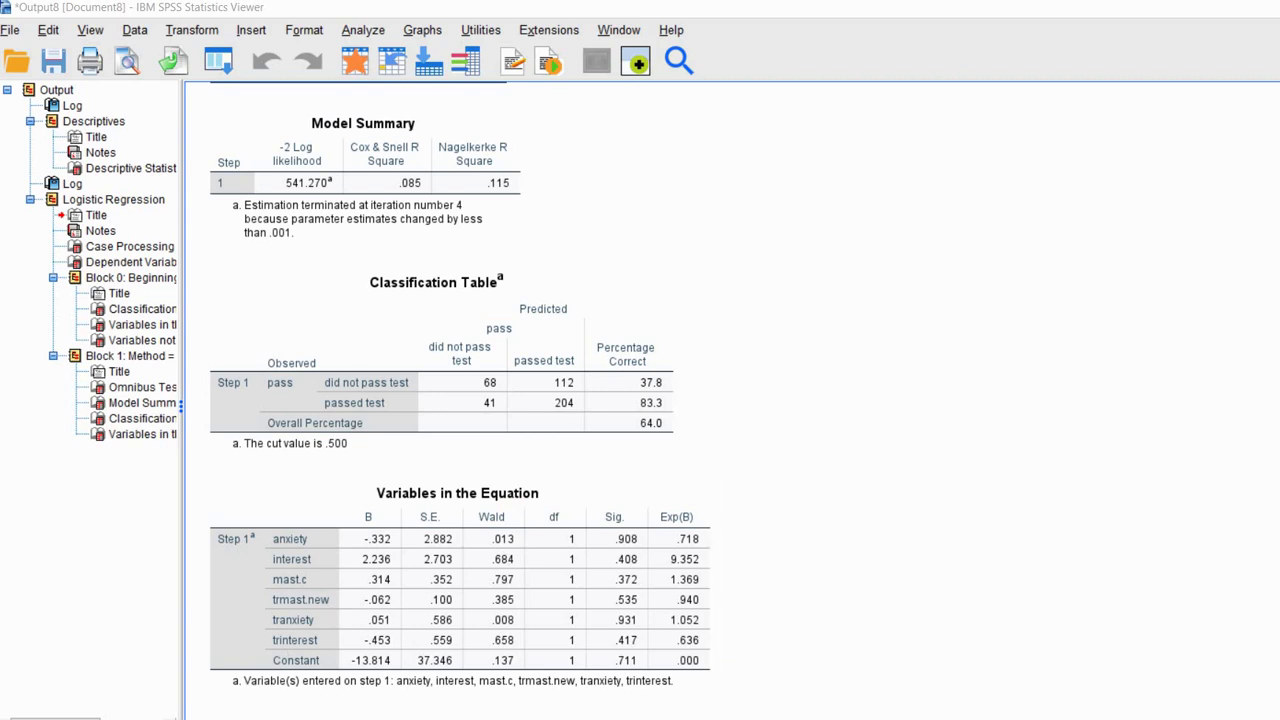